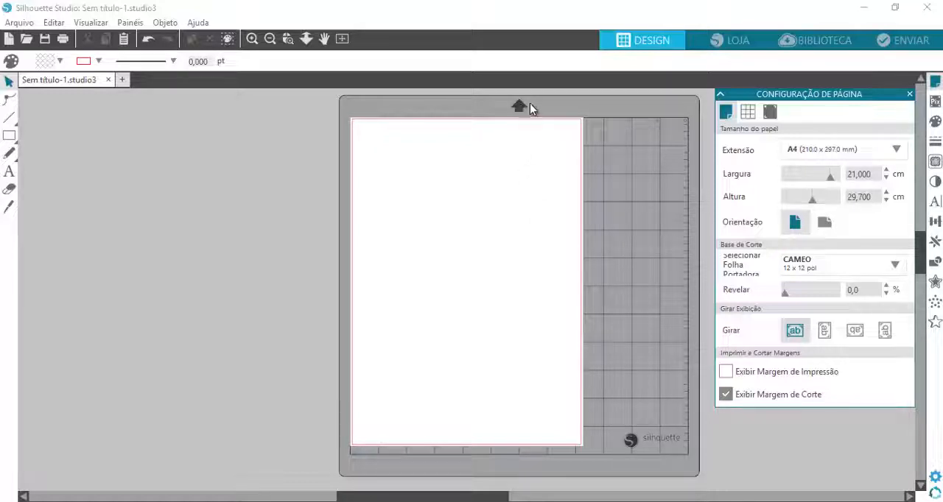
Try the Portrait 8 x 12 pol cutting mat and switch back to the CAMEO 12 x 12 pol mat
click(620, 107)
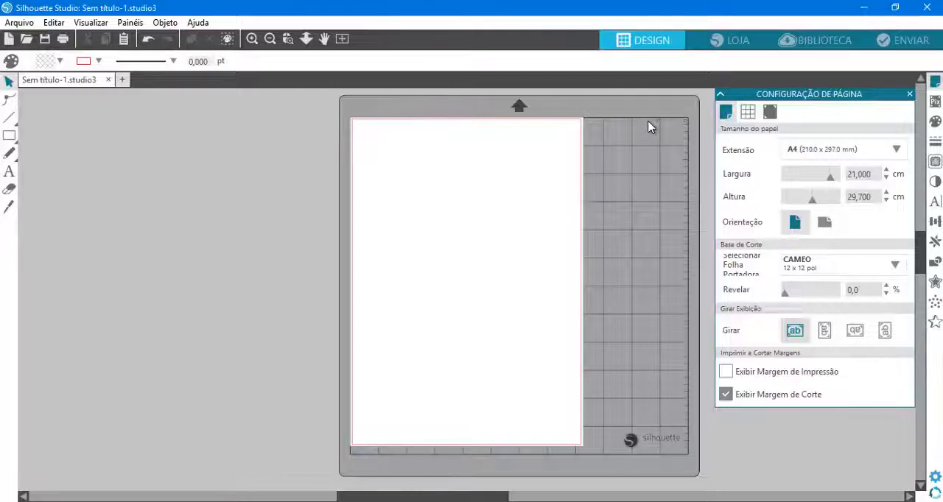
click(799, 269)
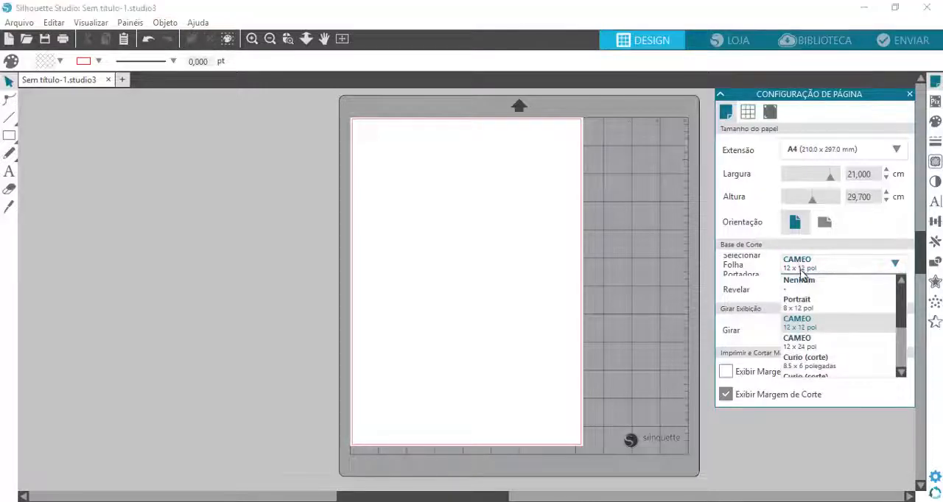
click(803, 302)
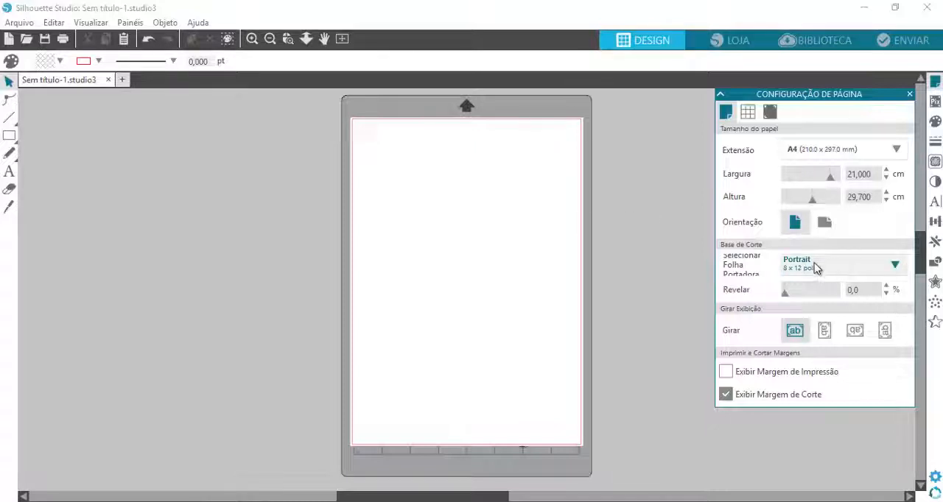
click(814, 268)
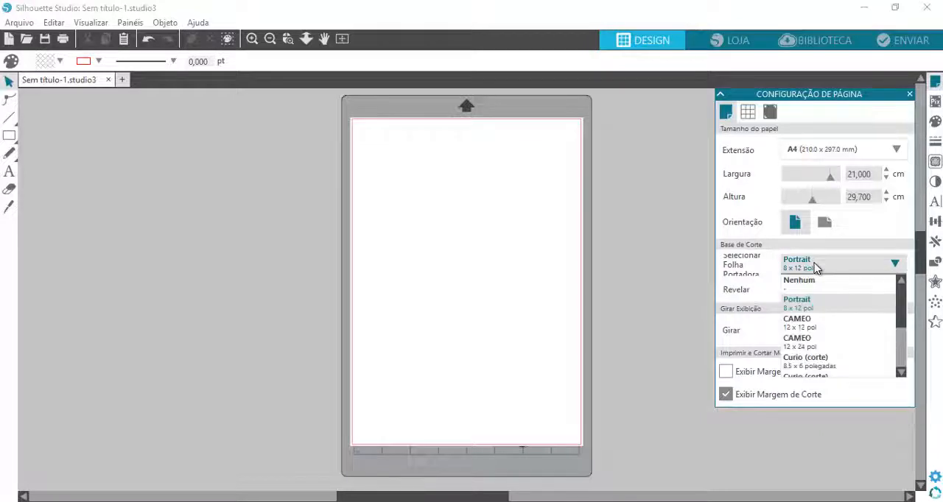
click(808, 328)
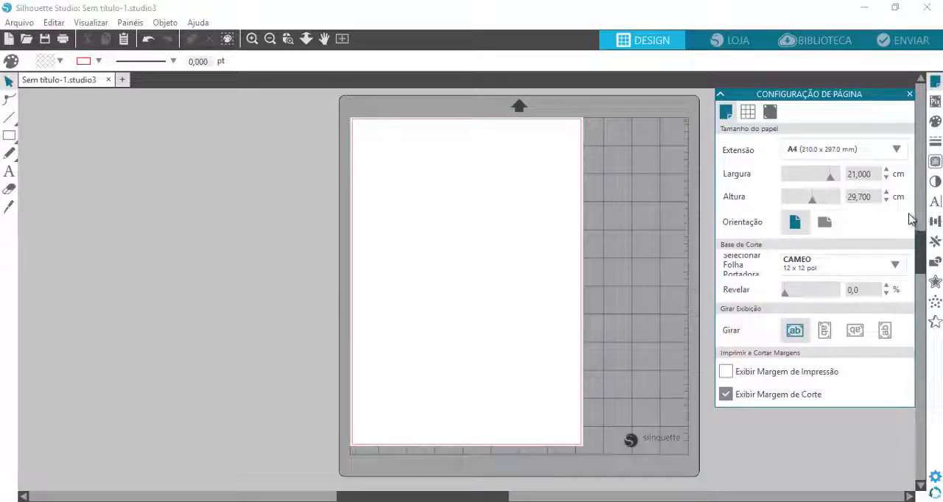
Set the cutting mat to CAMEO 12 x 24 pol and examine its full length below the page
click(804, 268)
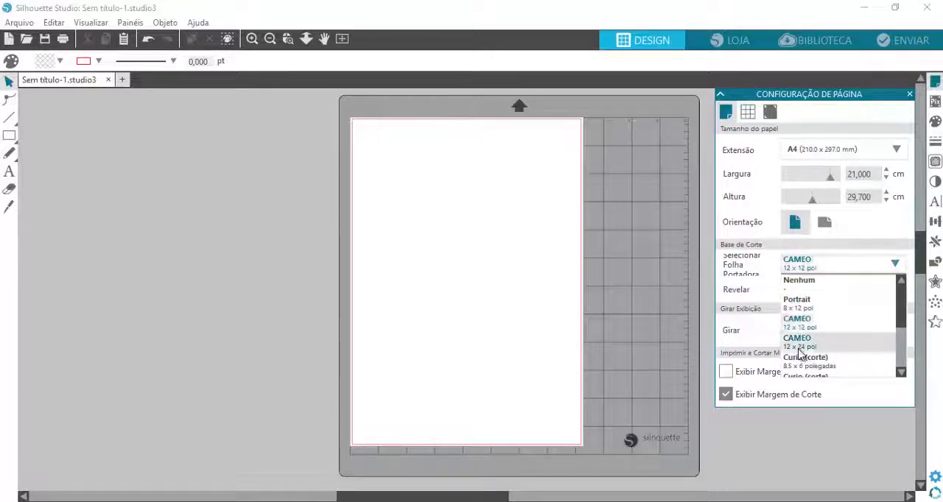
click(799, 342)
scroll(658, 338, down, 5)
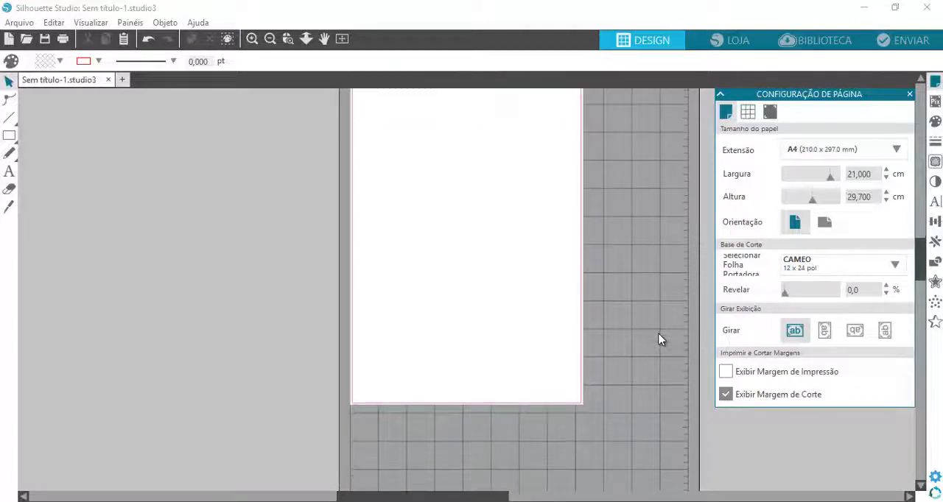
scroll(659, 338, down, 8)
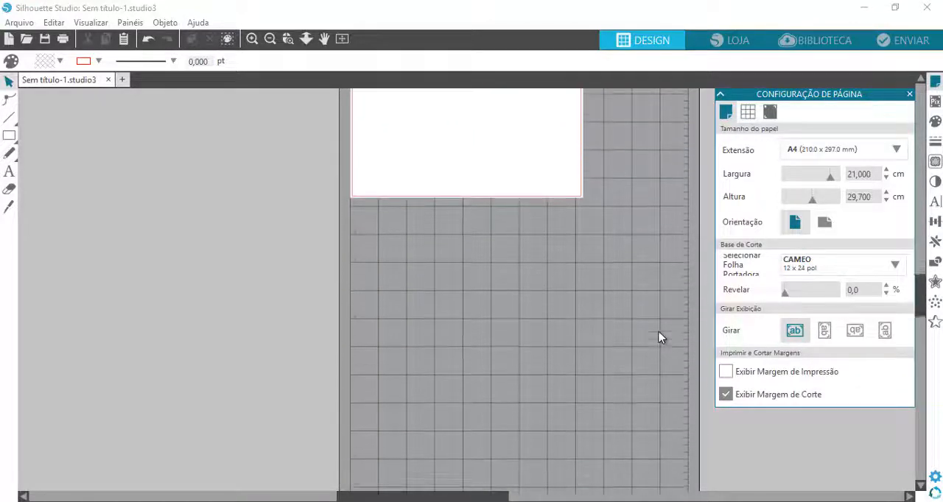
scroll(658, 337, down, 2)
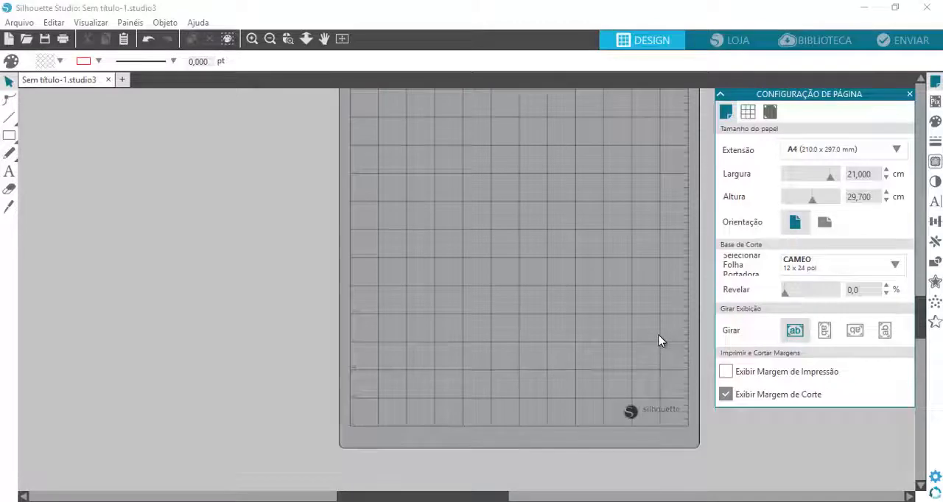
scroll(658, 336, up, 10)
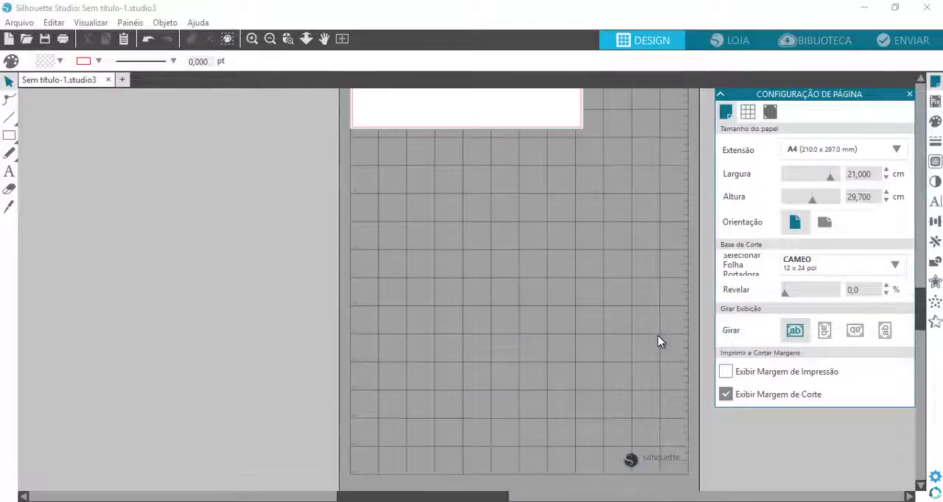
scroll(659, 341, up, 6)
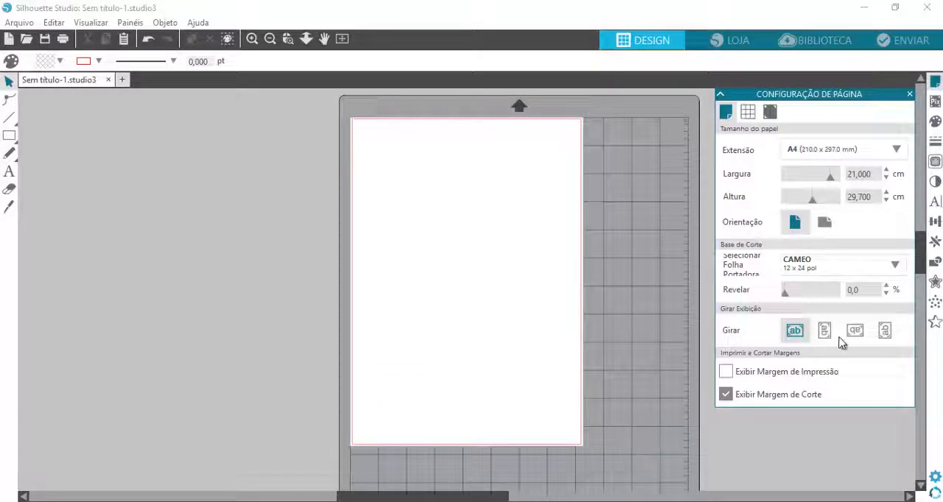
click(816, 269)
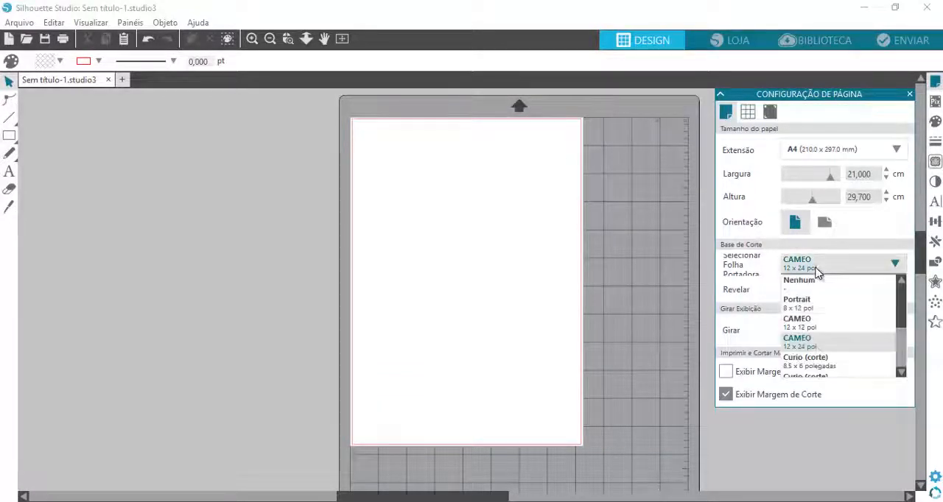
click(816, 271)
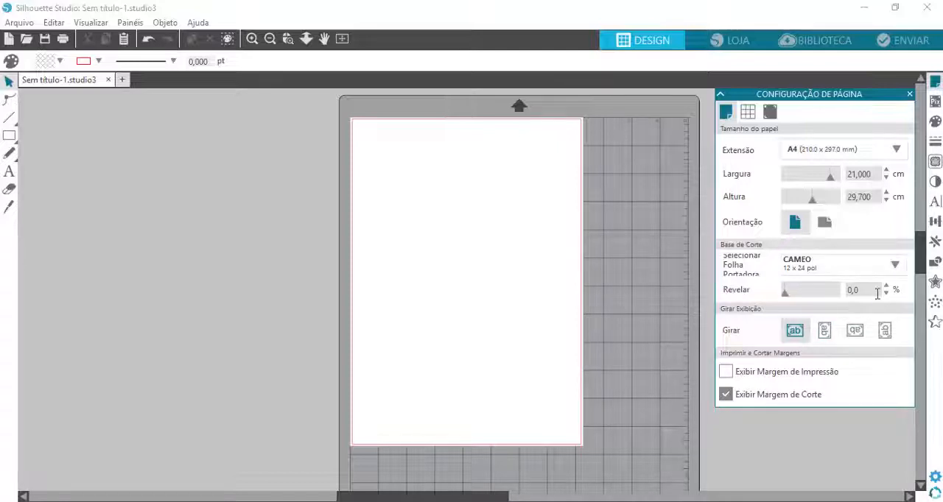
Set the cutting mat to Curio (corte) 8.5 x 6 polegadas and examine the whole base
click(896, 267)
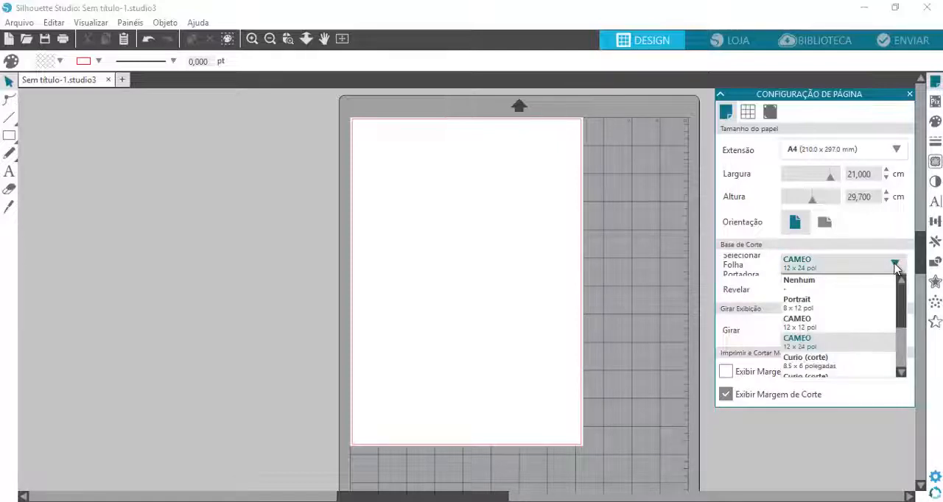
scroll(862, 324, down, 3)
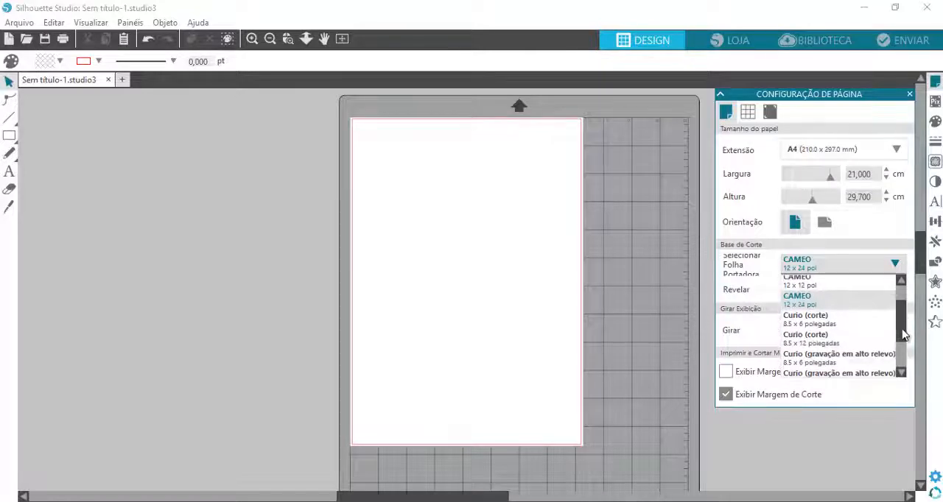
click(821, 312)
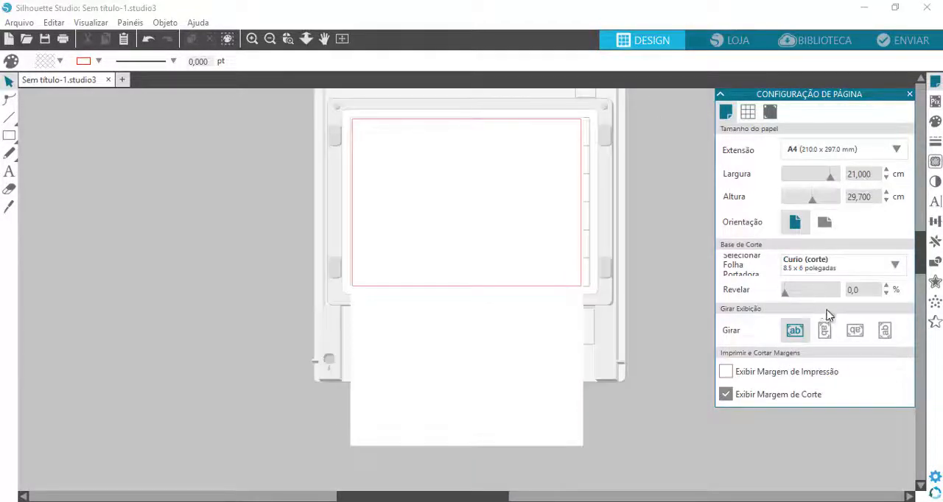
scroll(627, 318, up, 1)
scroll(626, 319, up, 4)
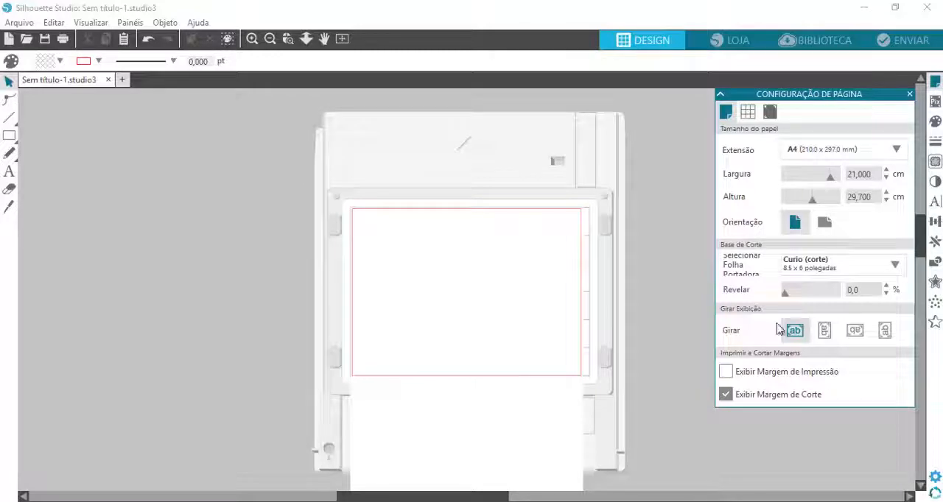
Change the cutting mat to Curio (corte) 8.5 x 12 polegadas and look over its layout
click(803, 265)
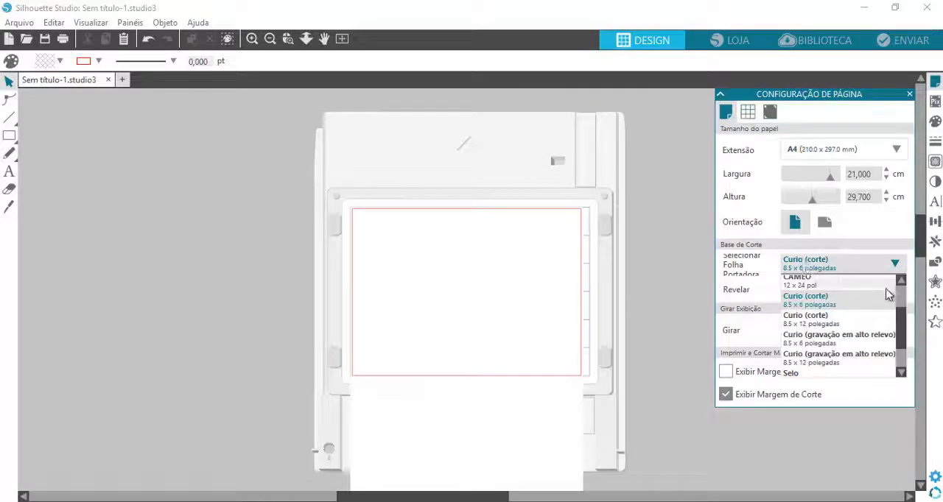
mouse_move(901, 315)
mouse_down()
mouse_move(906, 340)
mouse_move(905, 311)
mouse_move(911, 327)
mouse_up()
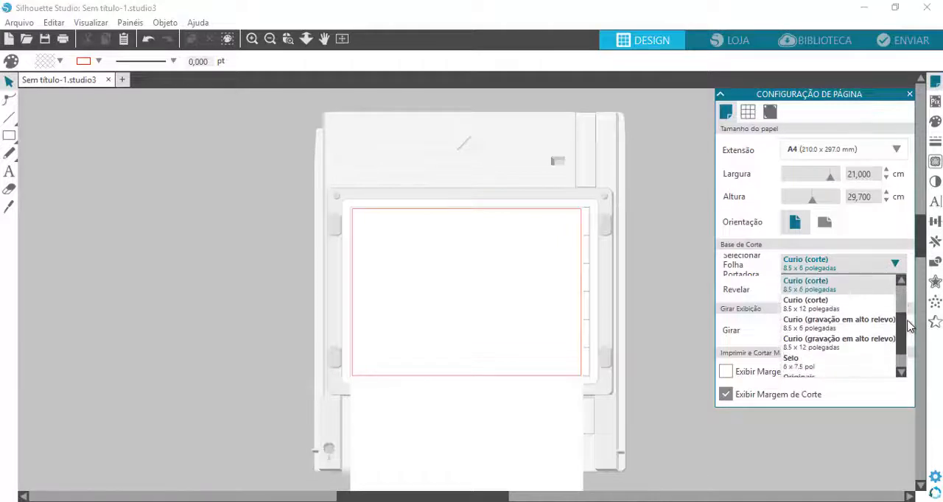
scroll(795, 301, up, 2)
scroll(774, 326, down, 2)
scroll(800, 327, up, 1)
click(825, 321)
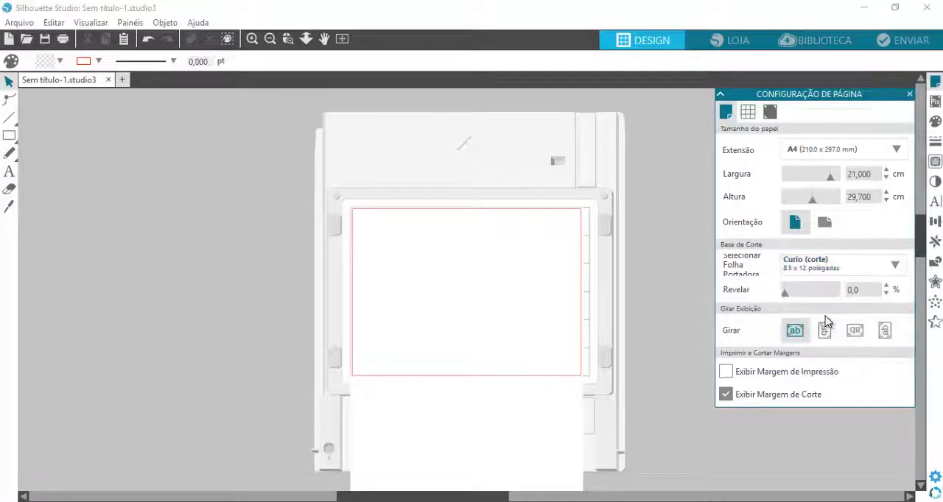
scroll(613, 325, down, 1)
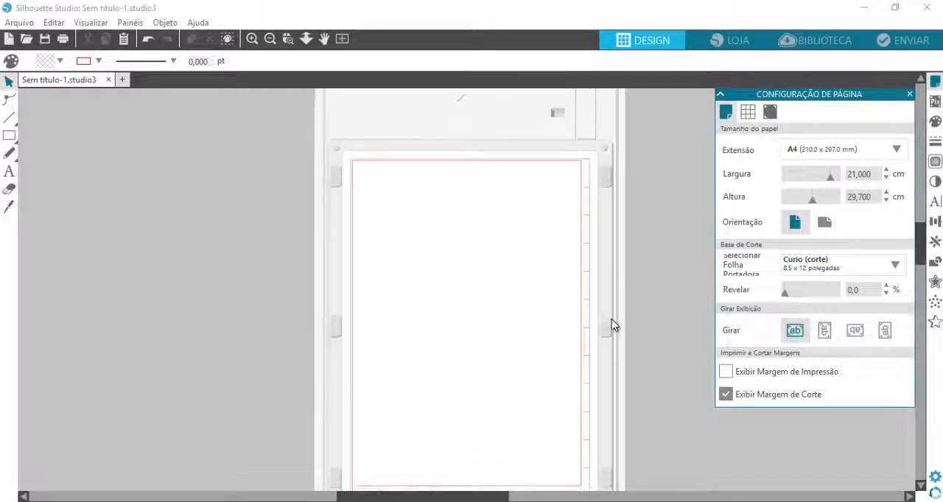
scroll(611, 319, down, 3)
scroll(613, 317, up, 1)
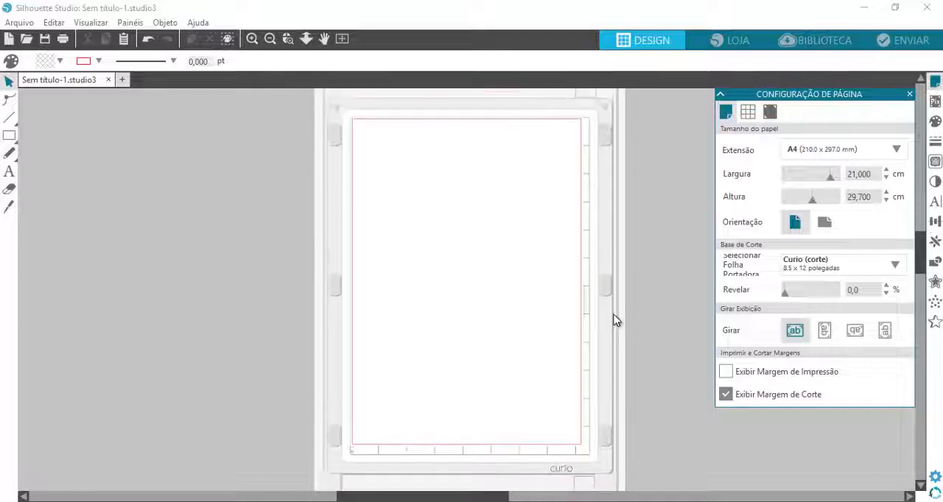
Preview the Curio (gravação em alto relevo) cutting mats in 8.5 x 6 and 8.5 x 12 polegadas
click(820, 263)
click(824, 333)
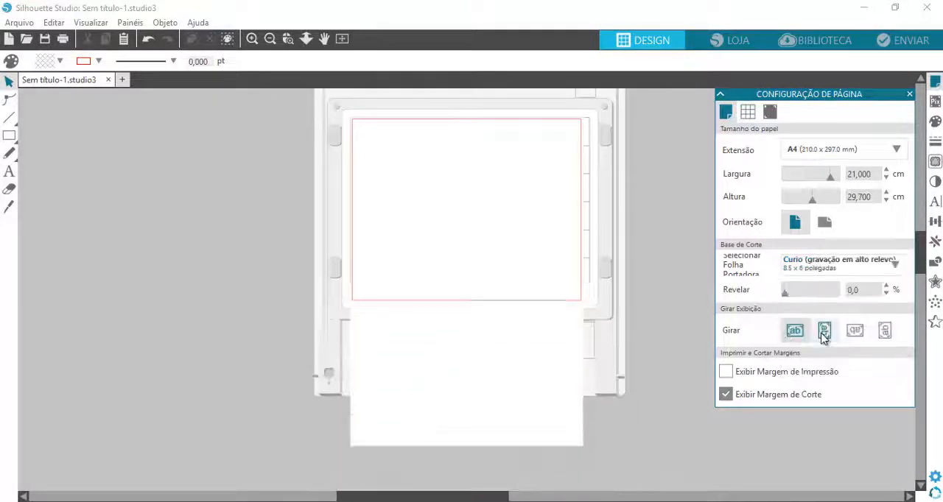
click(824, 263)
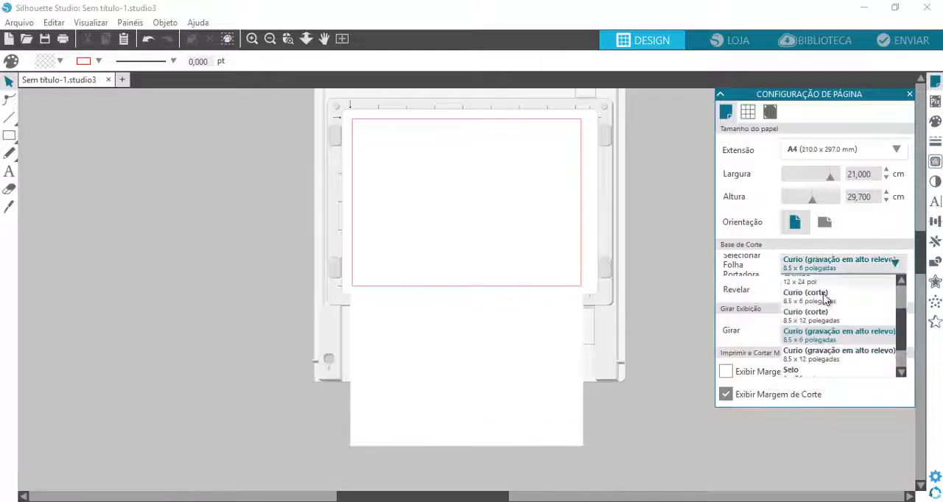
click(825, 355)
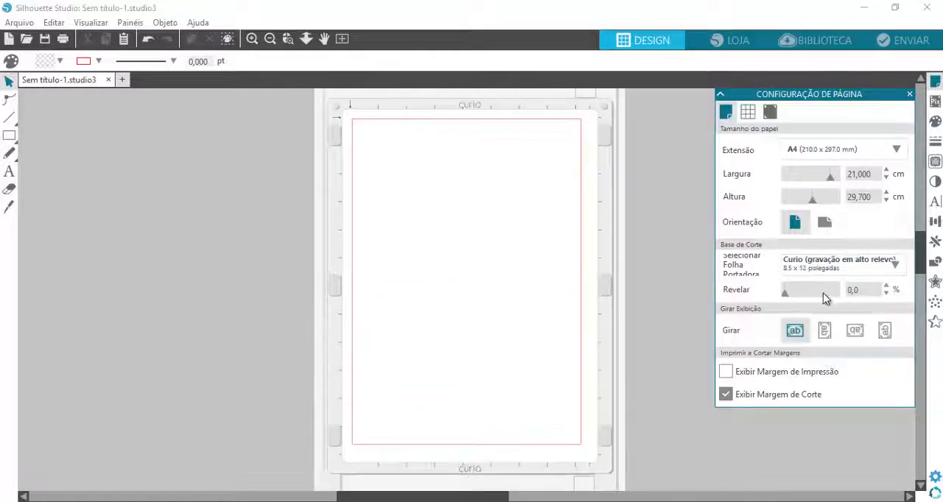
Preview the Selo 6 x 7.5 pol cutting mat, followed by the Originais mat
click(826, 265)
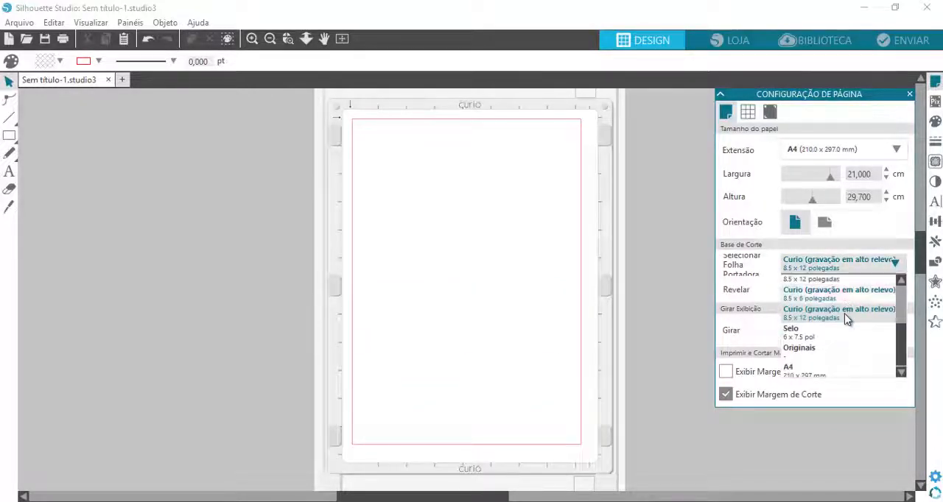
click(800, 332)
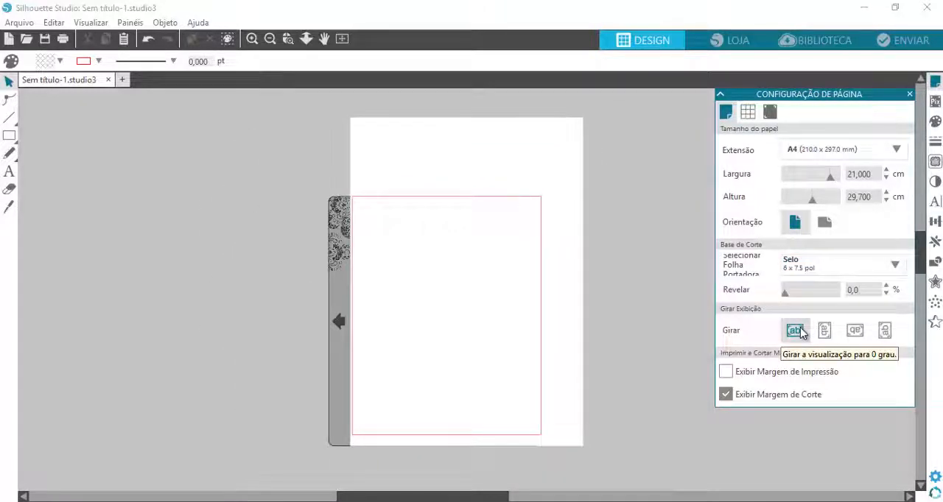
click(813, 272)
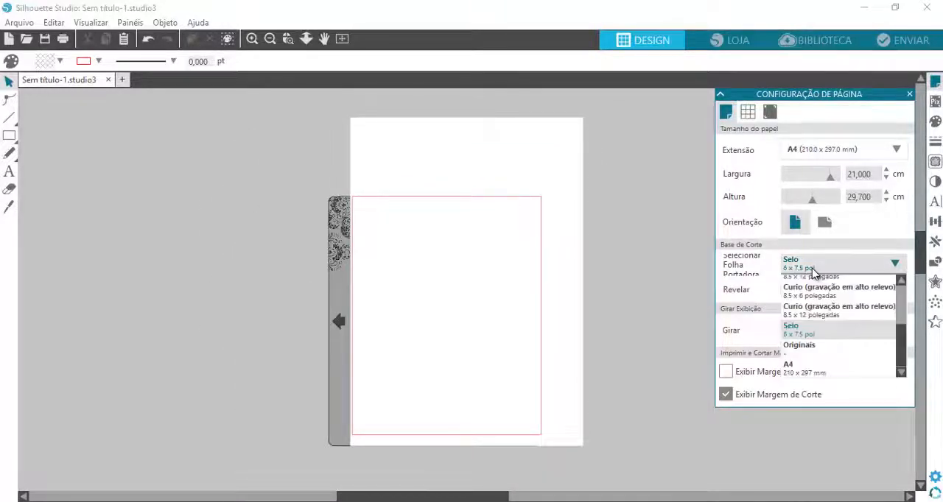
click(808, 346)
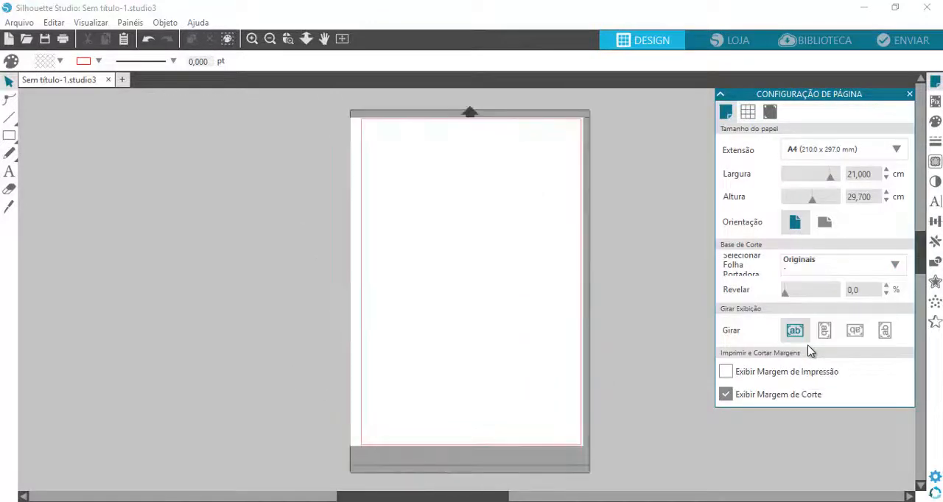
Preview the A4 210 x 297 mm cutting mat, followed by the Portrait 8 x 12 pol mat
click(813, 266)
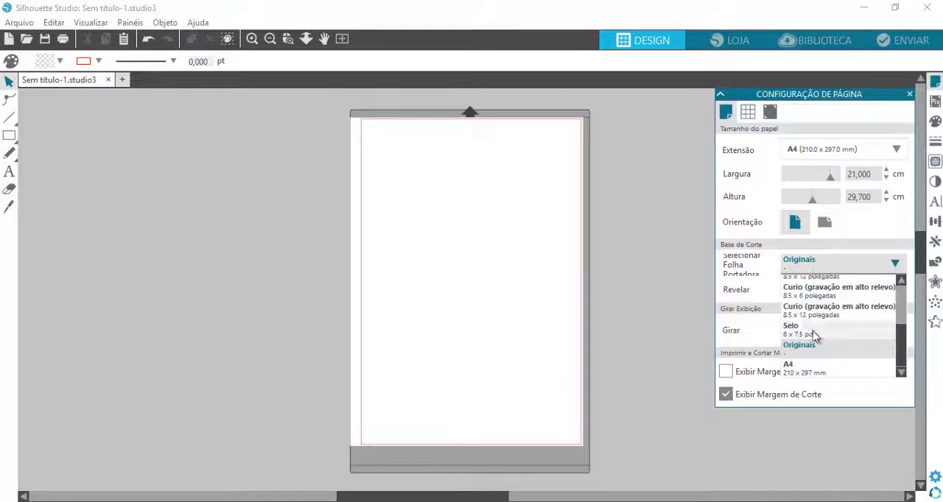
click(808, 368)
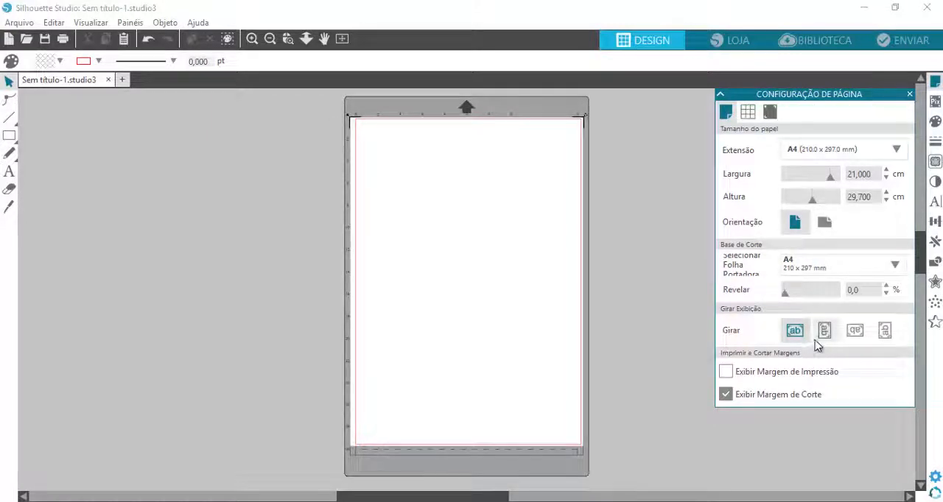
click(825, 270)
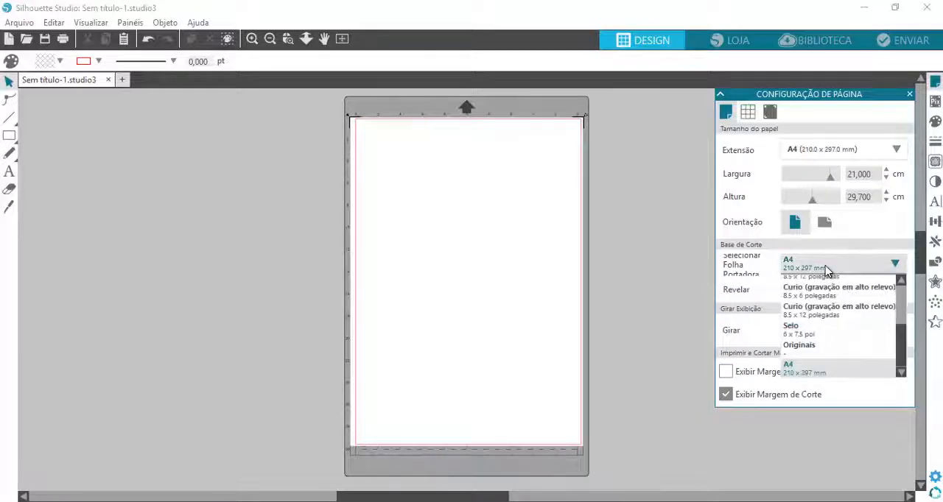
drag(901, 337, 900, 289)
click(823, 303)
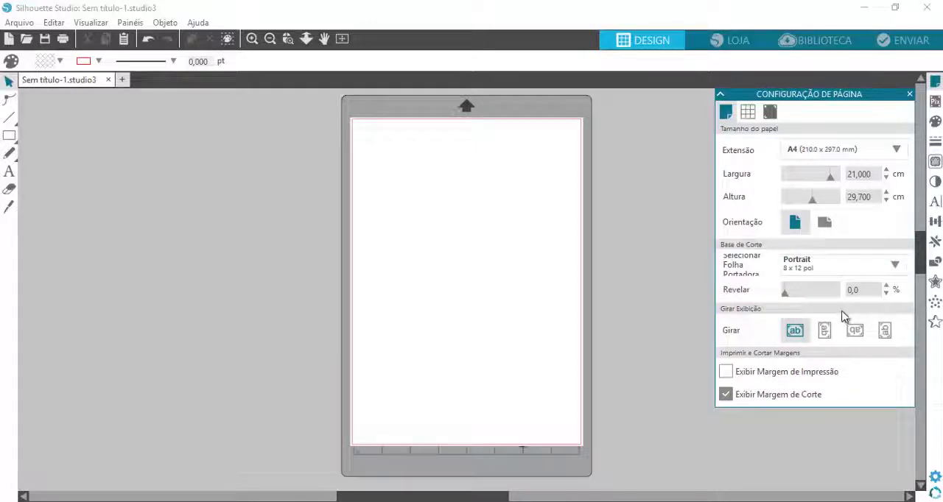
Set the cutting mat for the page to CAMEO 12 x 12 pol
click(803, 269)
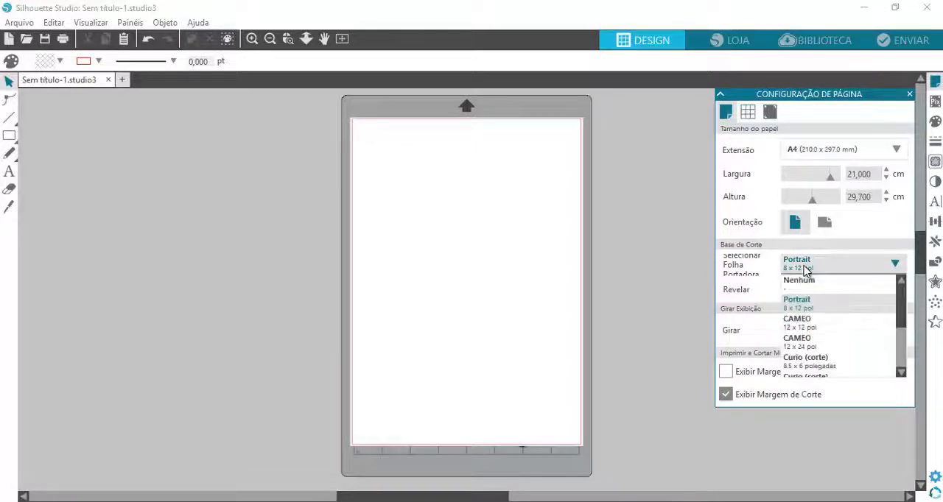
click(810, 322)
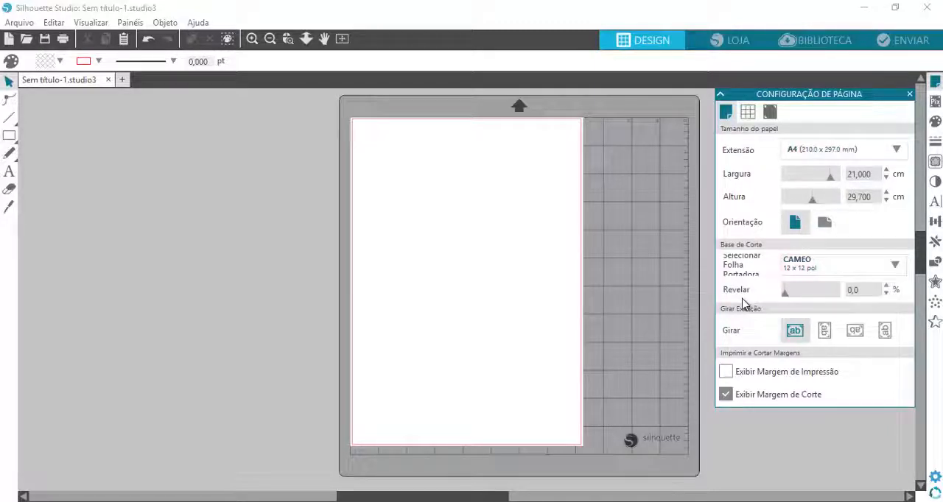
Set the paper size to 12"x12" (12.0 x 12.0 in)
click(824, 152)
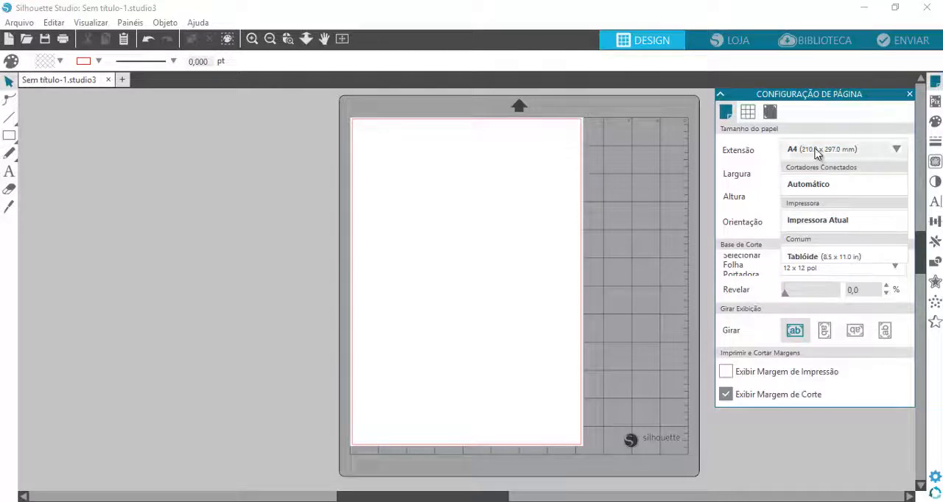
scroll(823, 199, down, 2)
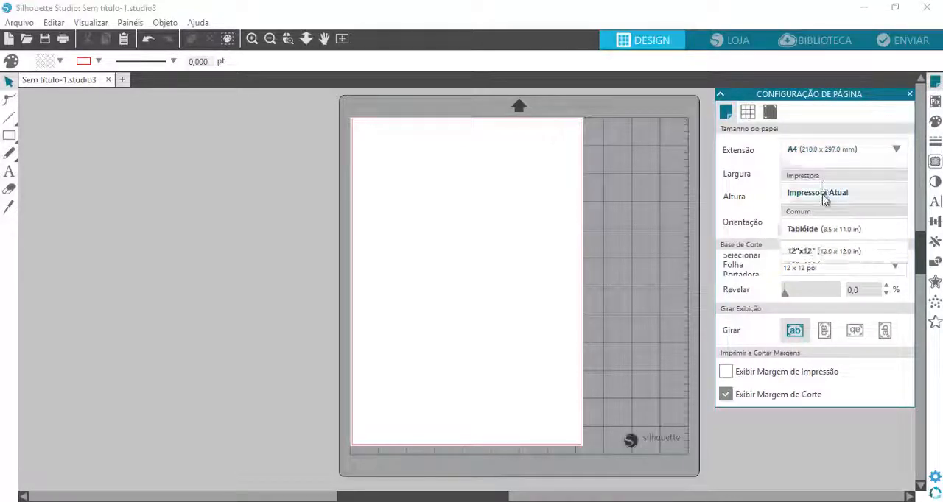
scroll(823, 199, down, 3)
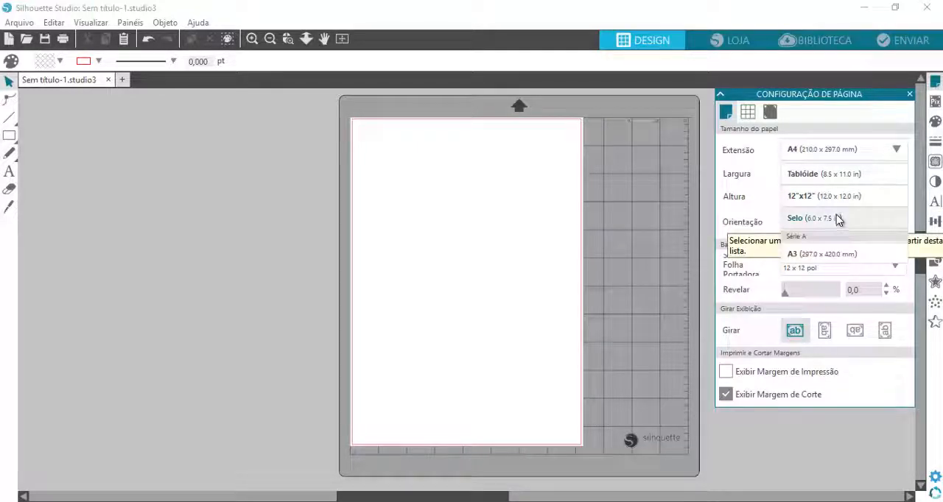
click(835, 204)
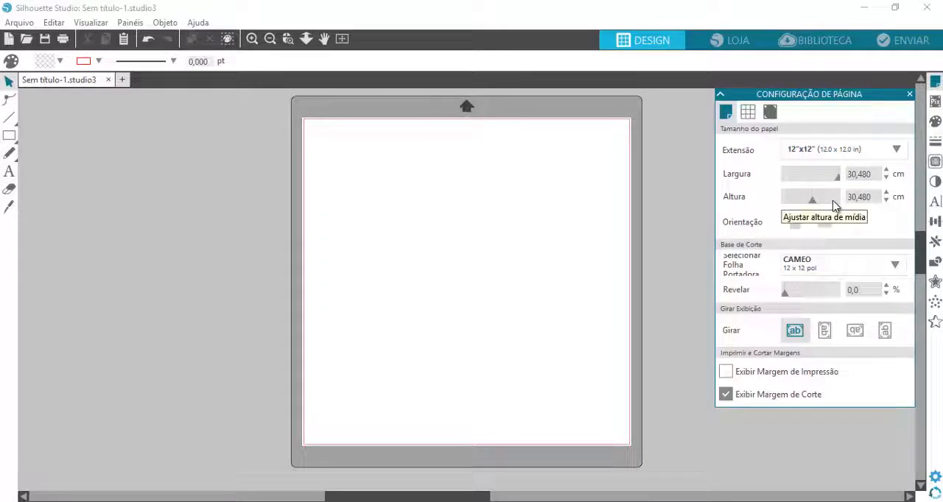
Set the paper size to A3 (297.0 x 420.0 mm)
click(820, 151)
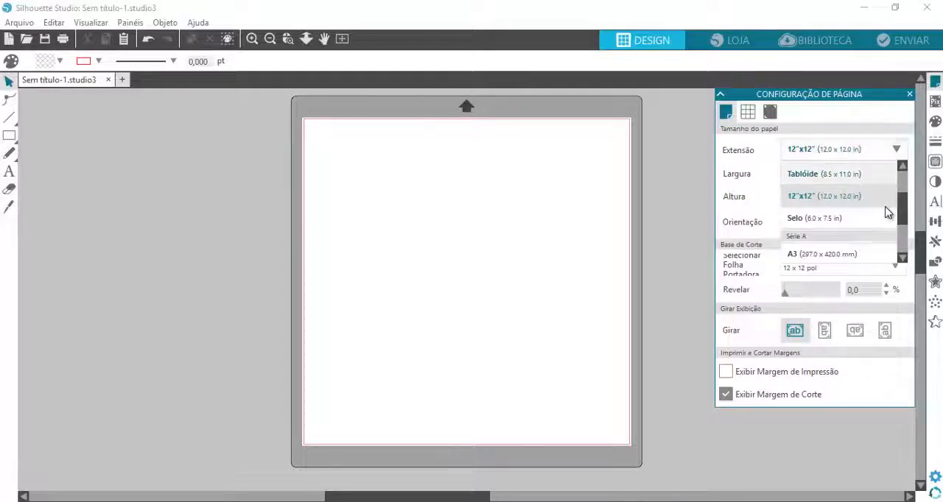
drag(901, 213, 900, 204)
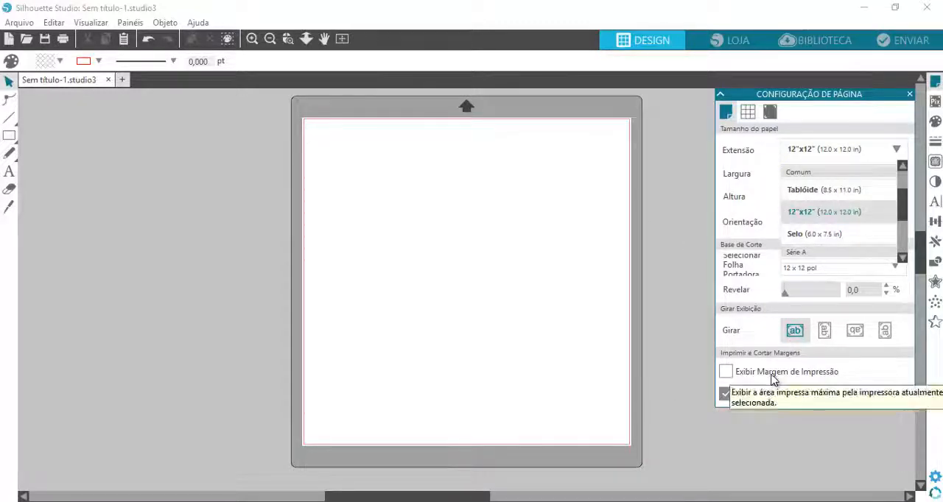
scroll(903, 210, down, 1)
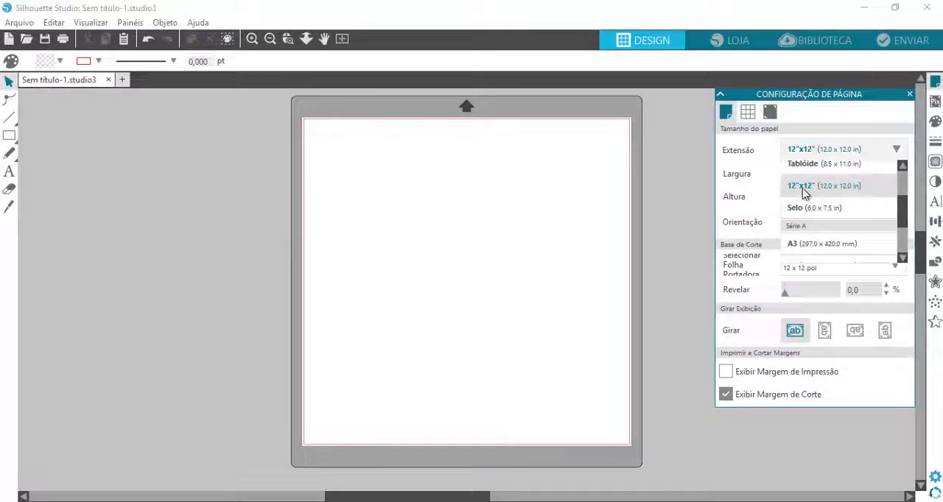
scroll(903, 213, down, 3)
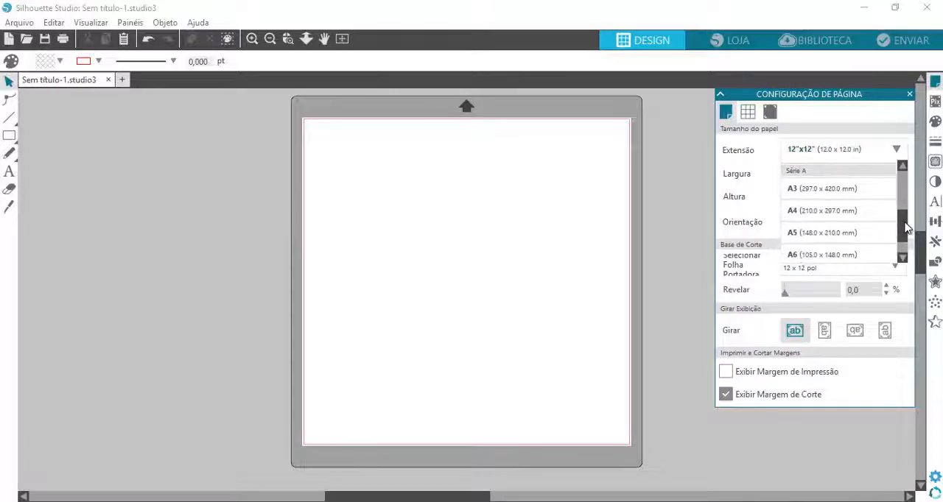
click(847, 187)
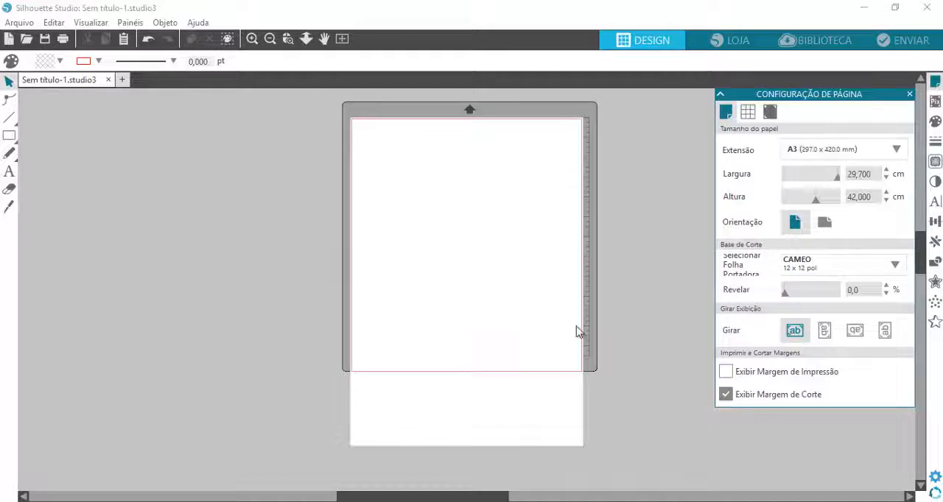
Change the cutting mat to CAMEO 12 x 24 pol and check how the A3 page fits on it
click(814, 268)
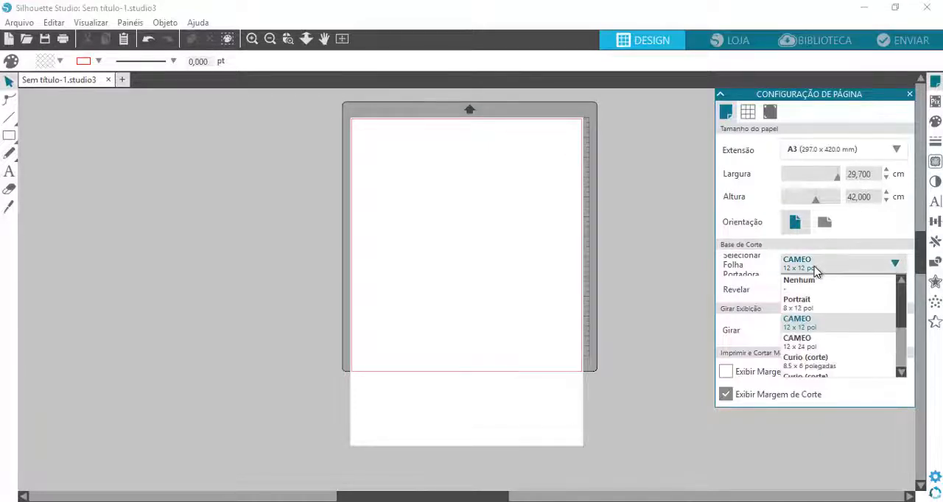
click(815, 345)
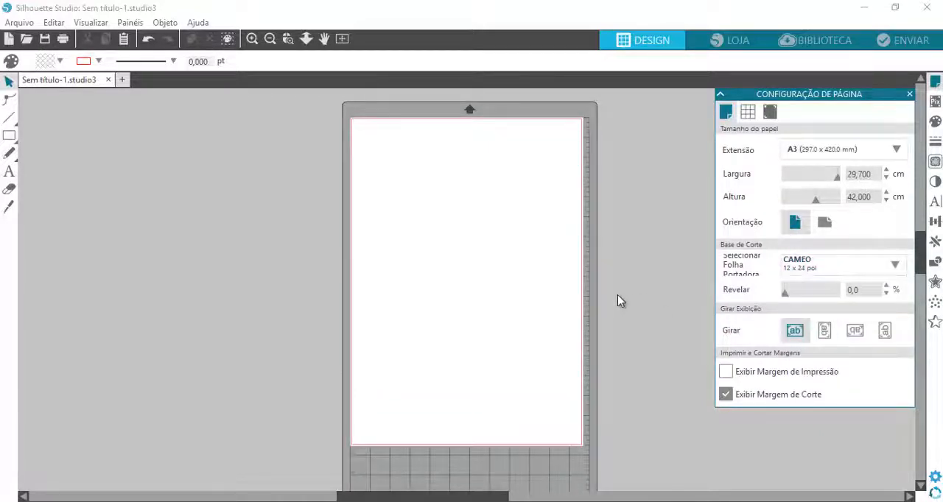
scroll(582, 306, down, 1)
scroll(530, 309, down, 3)
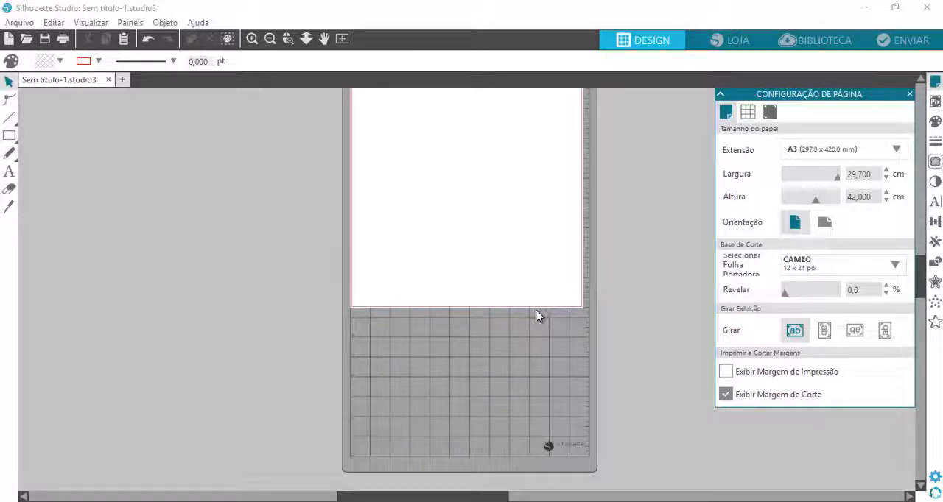
Return the cutting mat to CAMEO 12 x 12 pol and set the paper size to 12"x12"
click(837, 272)
click(808, 324)
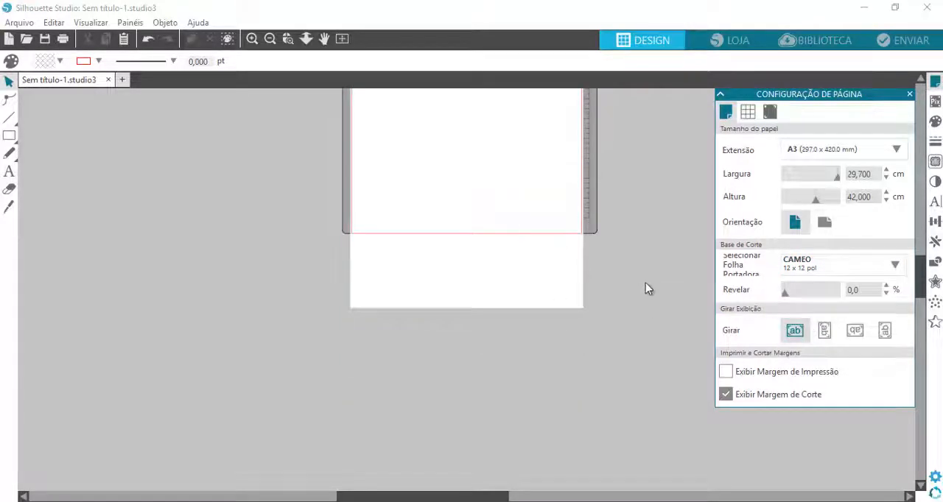
click(814, 155)
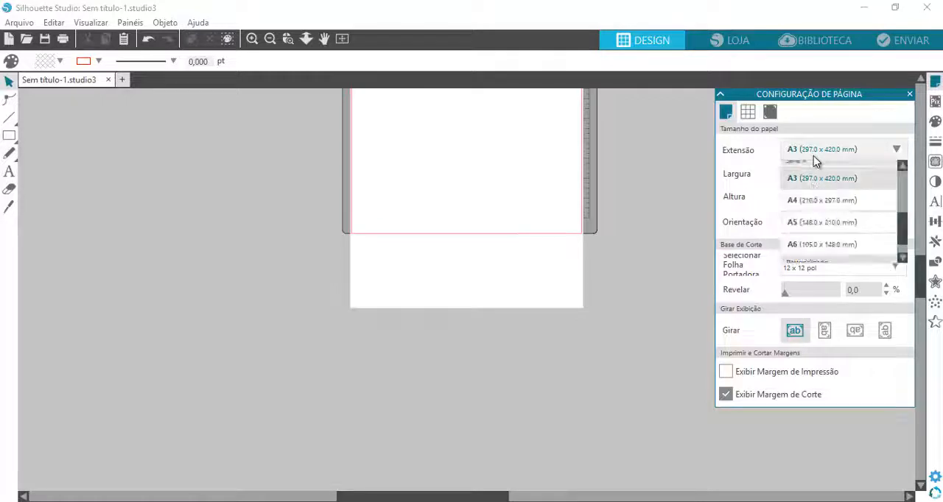
scroll(815, 184, up, 3)
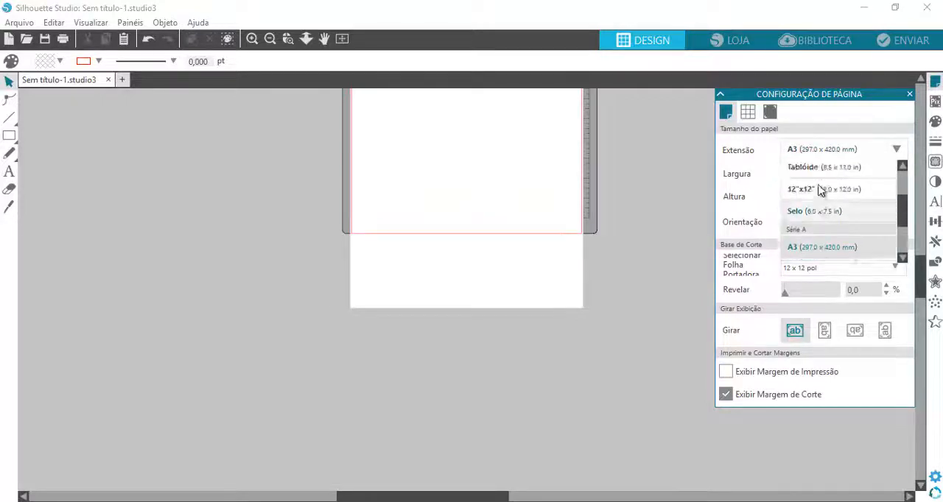
click(820, 190)
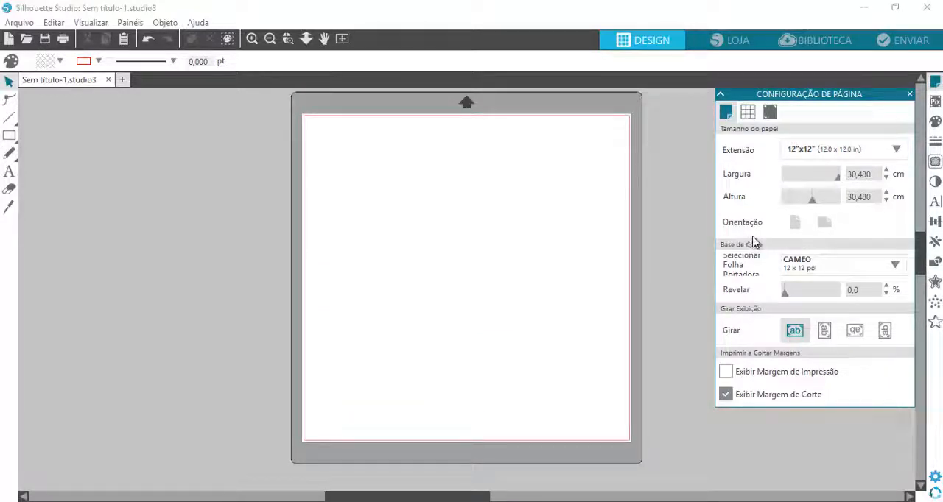
Set the paper size to A4 (210.0 x 297.0 mm)
click(830, 151)
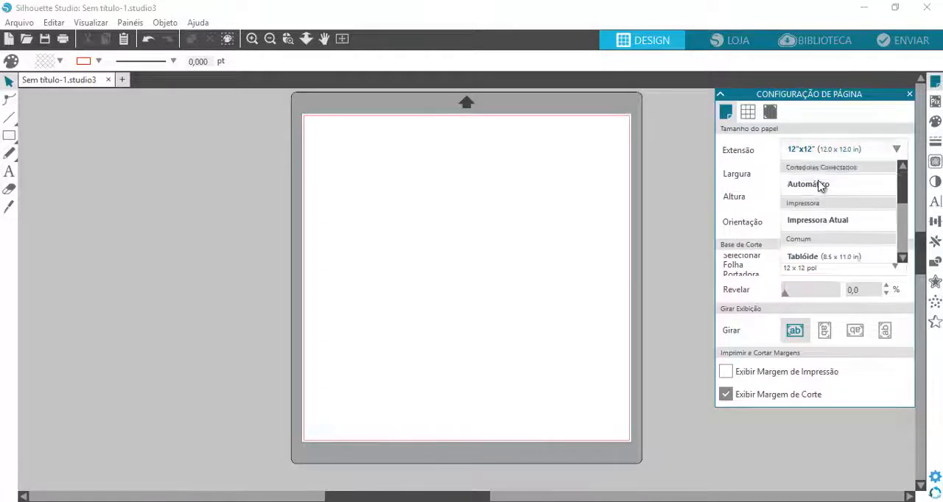
scroll(865, 210, down, 6)
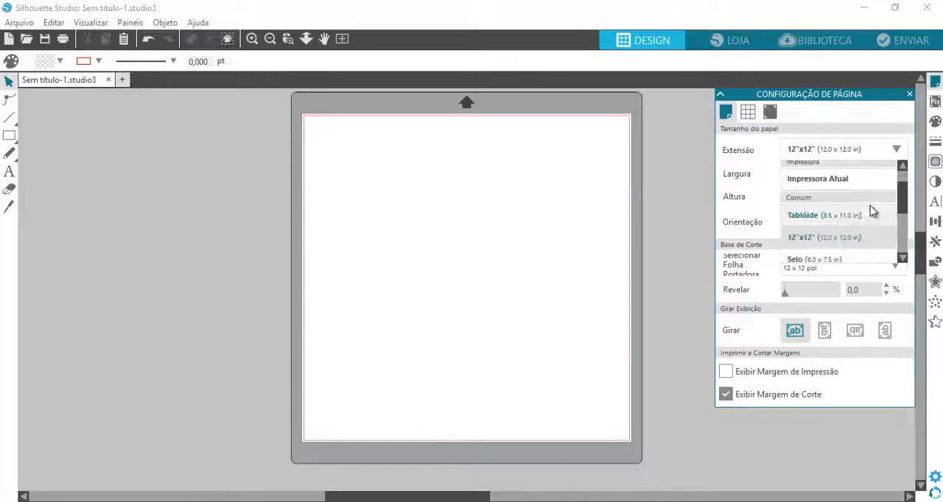
click(843, 228)
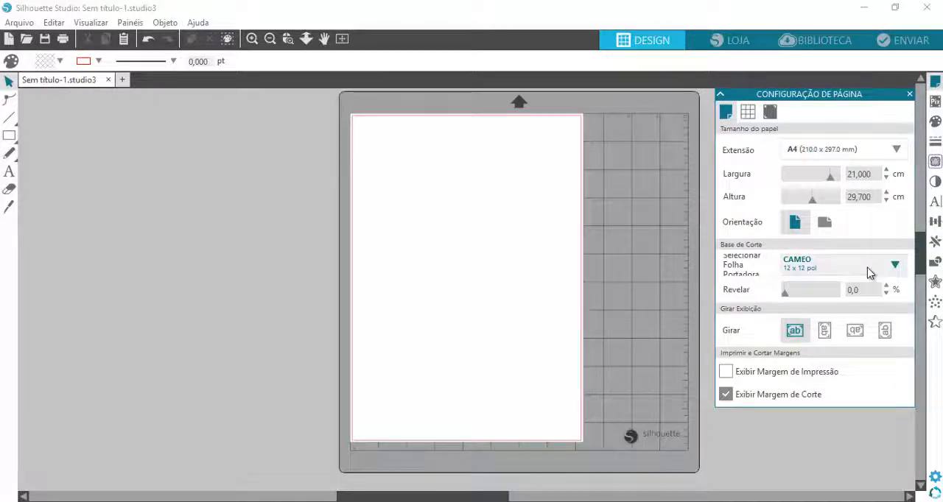
Preview the A4 page in landscape orientation on the mat and return it to portrait
click(825, 224)
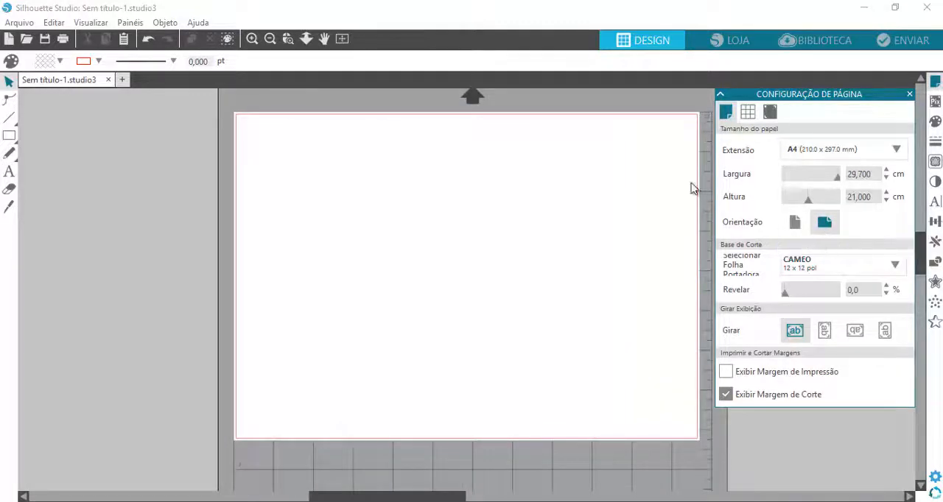
click(270, 39)
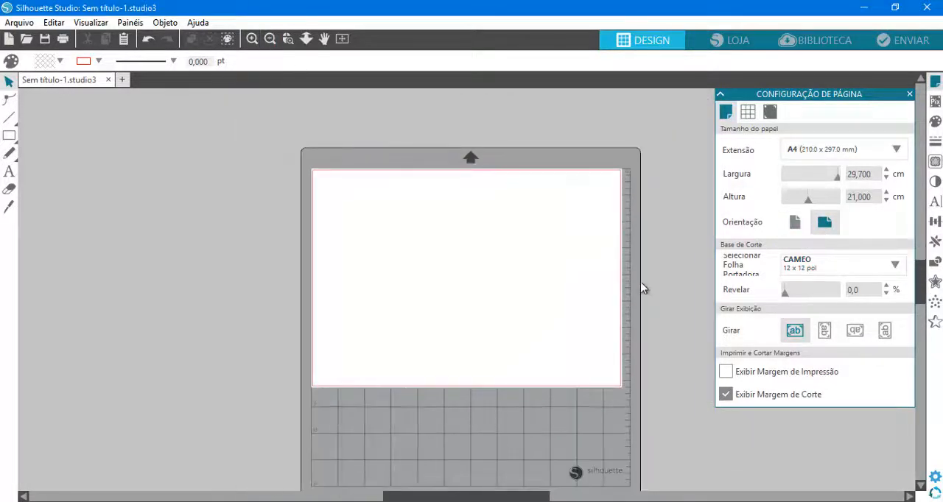
scroll(664, 228, down, 2)
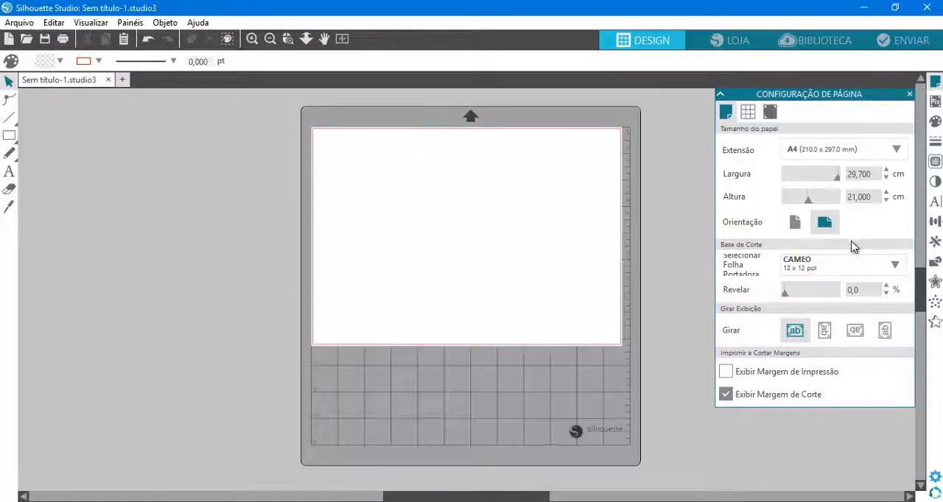
click(796, 224)
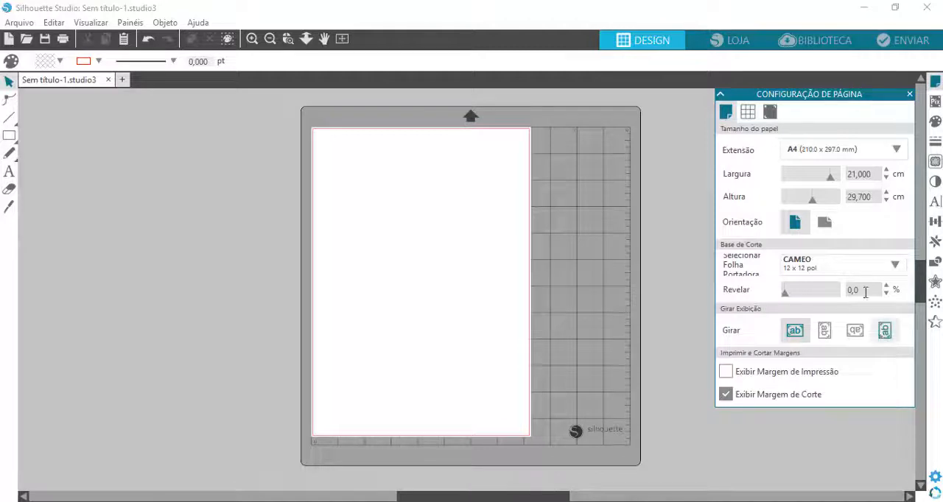
Turn on the grid display (Mostrar Grade) for the page
click(748, 113)
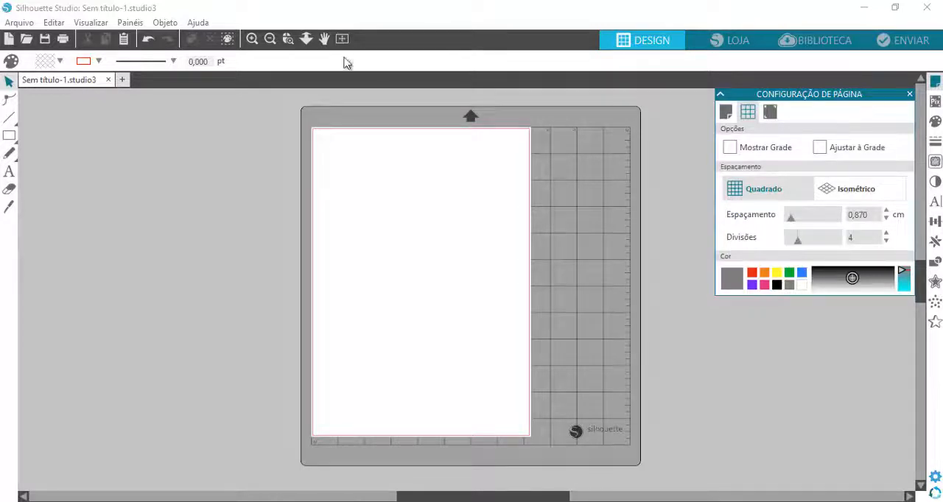
click(252, 41)
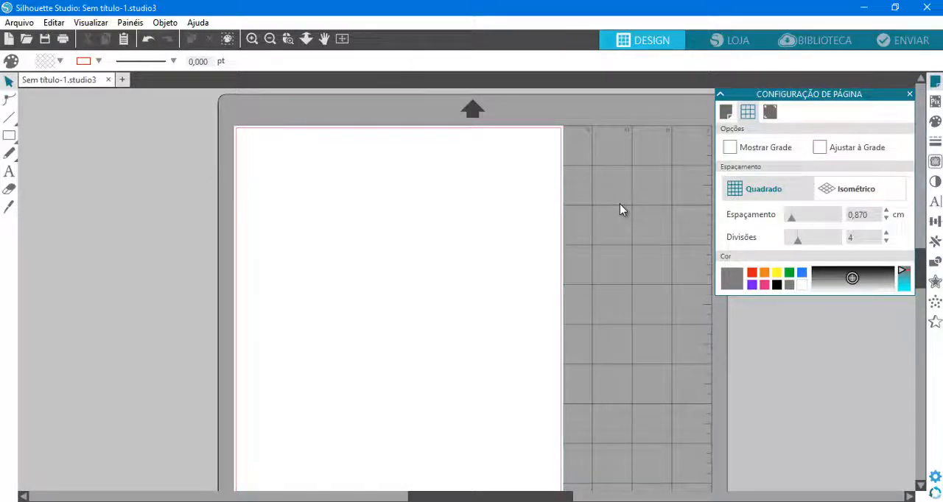
click(730, 147)
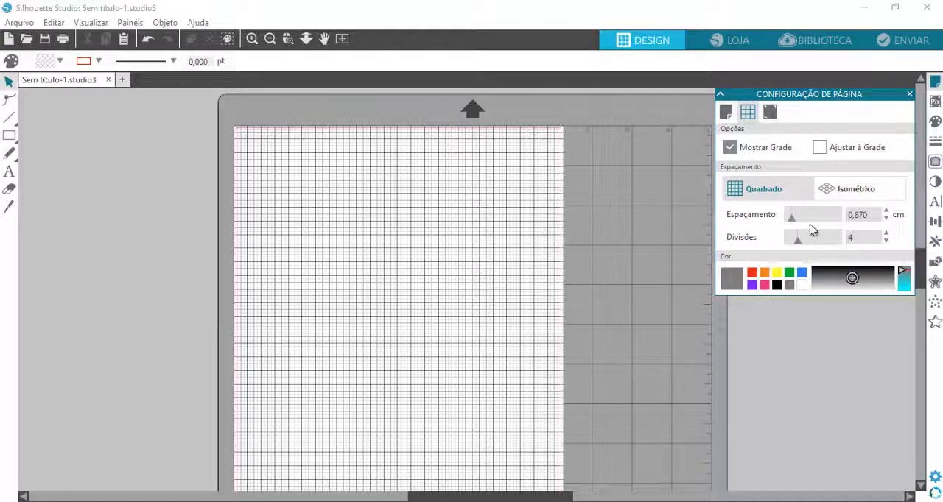
Try grid spacings of 1 cm and 5 cm on the page
click(851, 214)
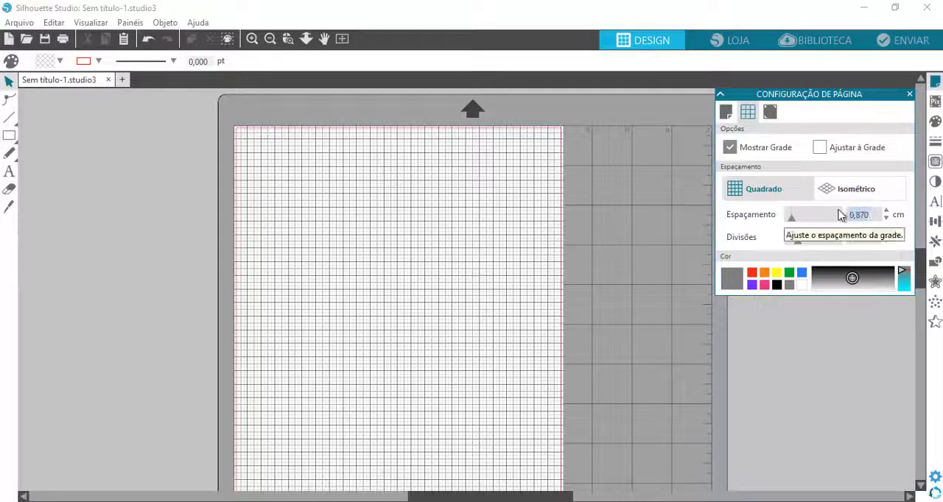
text(1)
key(Return)
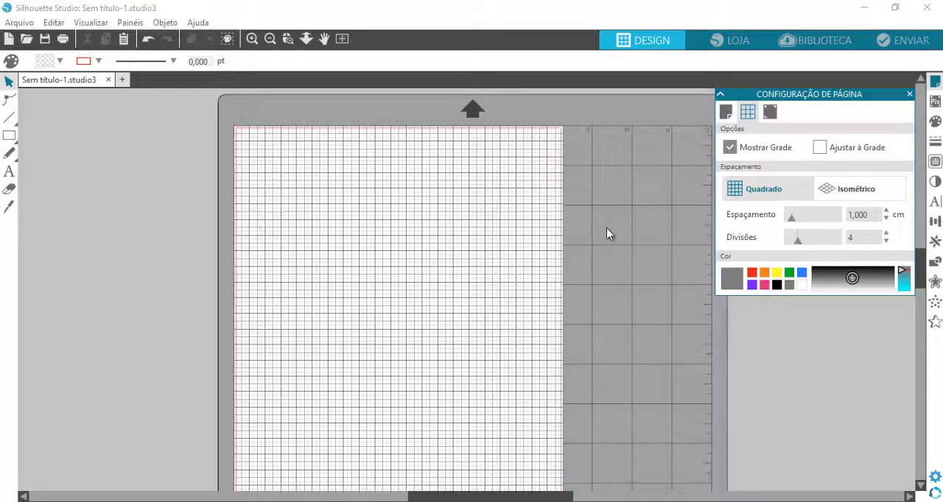
key(BackSpace)
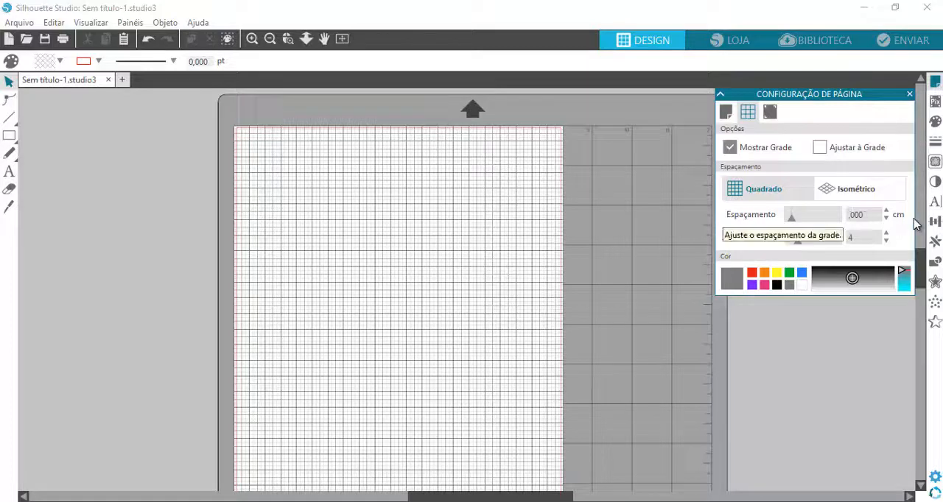
text(5)
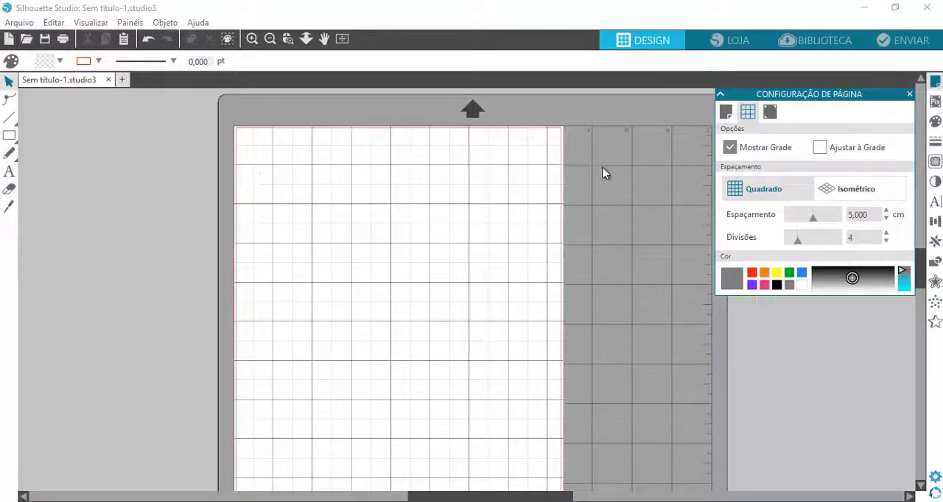
Review the page size settings and set the grid spacing to 3 cm
click(726, 114)
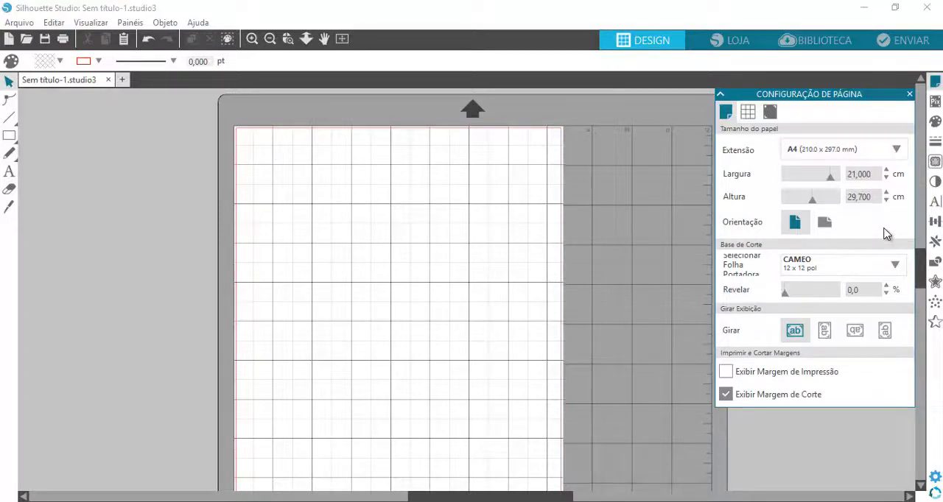
click(748, 112)
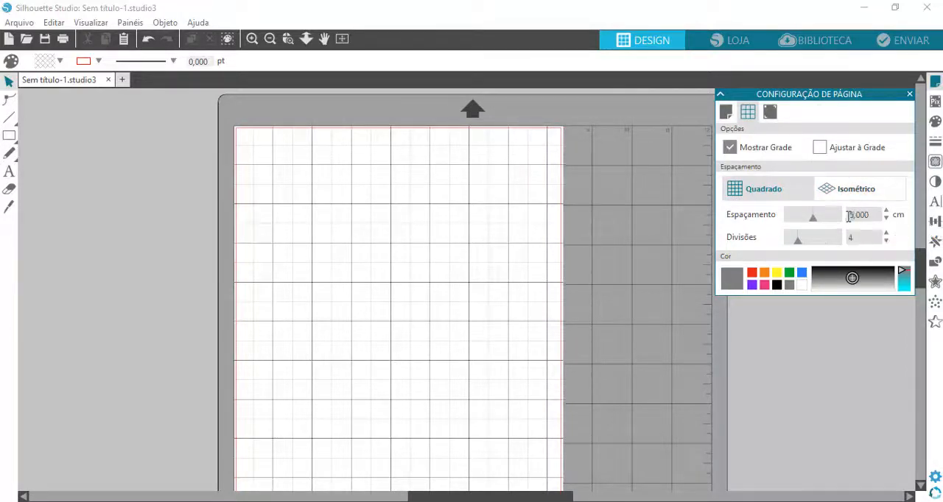
key(Return)
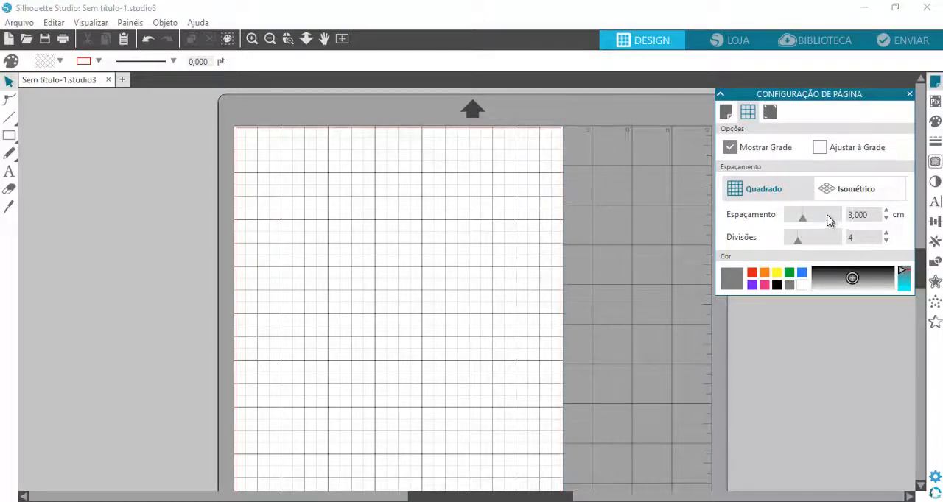
Preview a 5 cm grid spacing and set it back to 3 cm
key(BackSpace)
text(5)
key(Return)
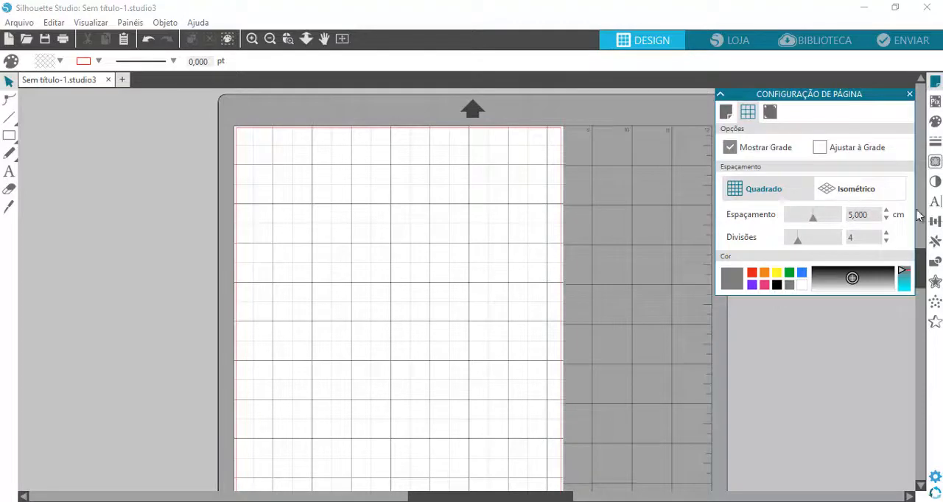
key(BackSpace)
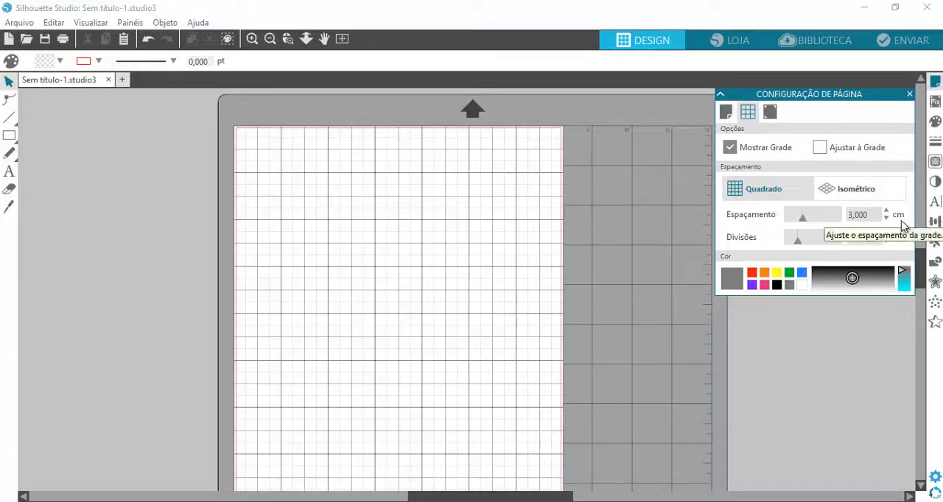
Set the grid spacing to 7 cm and check the grid down the full length of the page
key(Return)
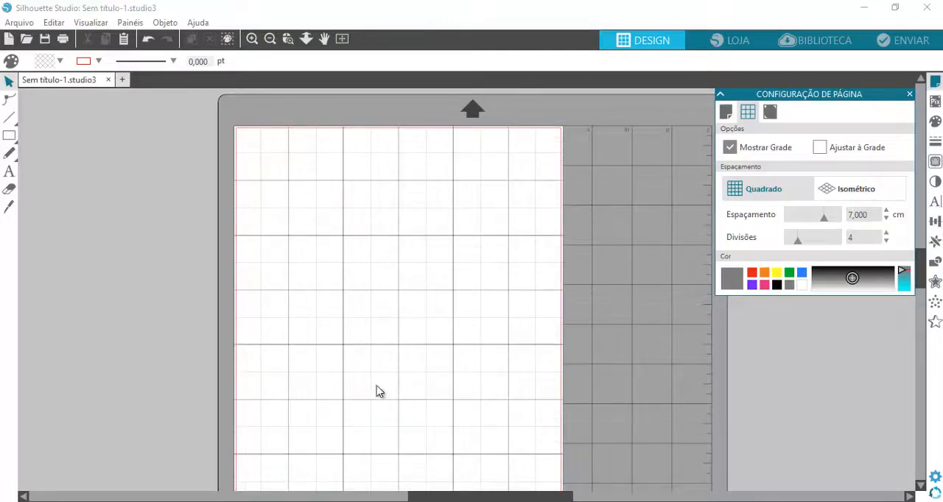
scroll(452, 298, down, 5)
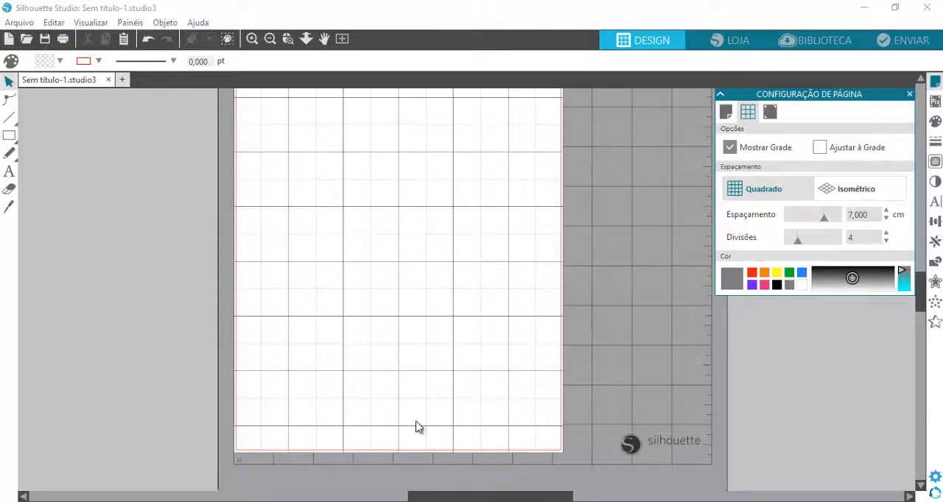
scroll(385, 401, up, 3)
scroll(384, 407, up, 2)
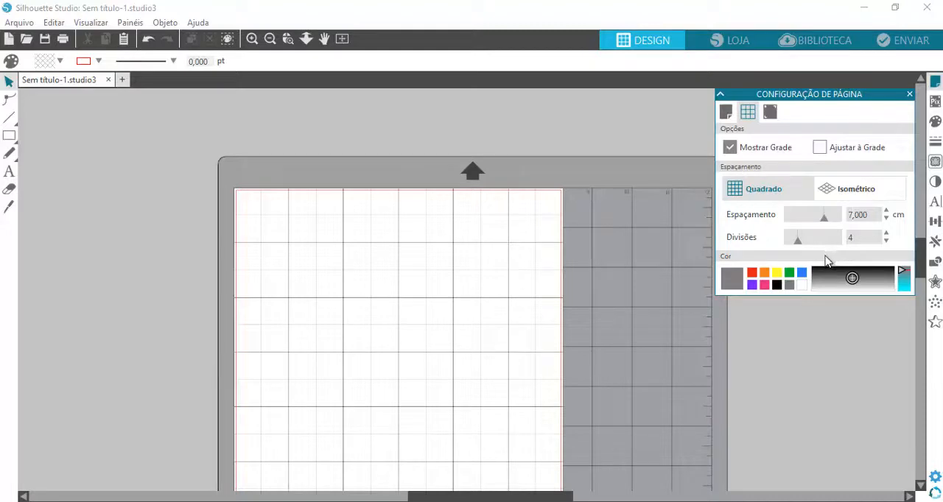
Try orange, red and purple as the grid colour and settle on pink
click(765, 273)
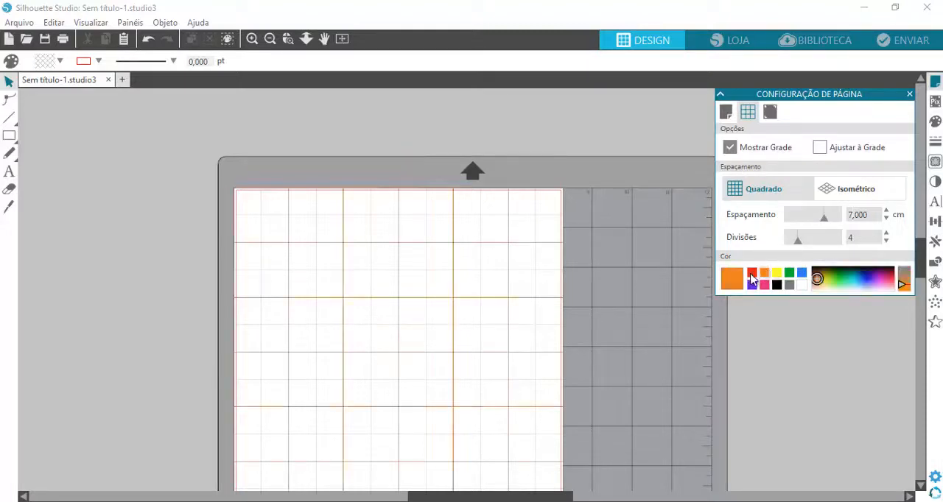
click(751, 274)
click(752, 285)
click(764, 285)
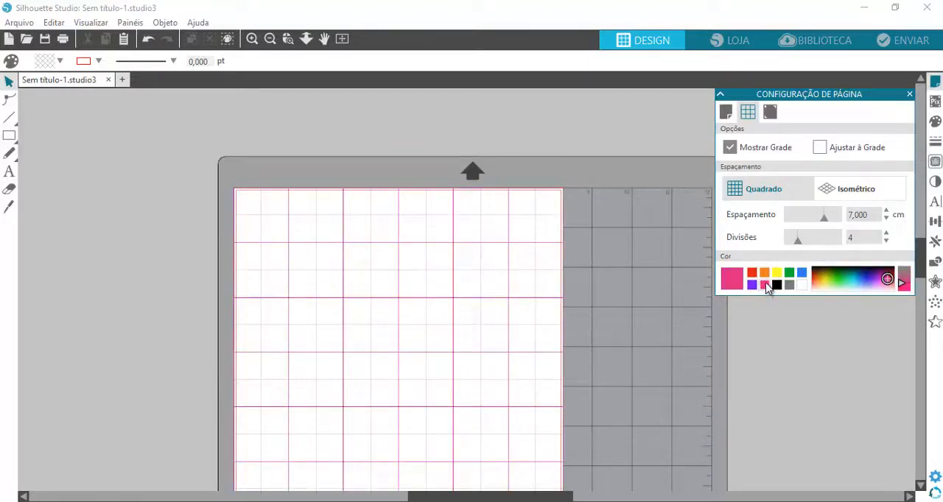
Turn off the grid display (Mostrar Grade) and open the registration marks settings (Marcas de registro)
click(730, 148)
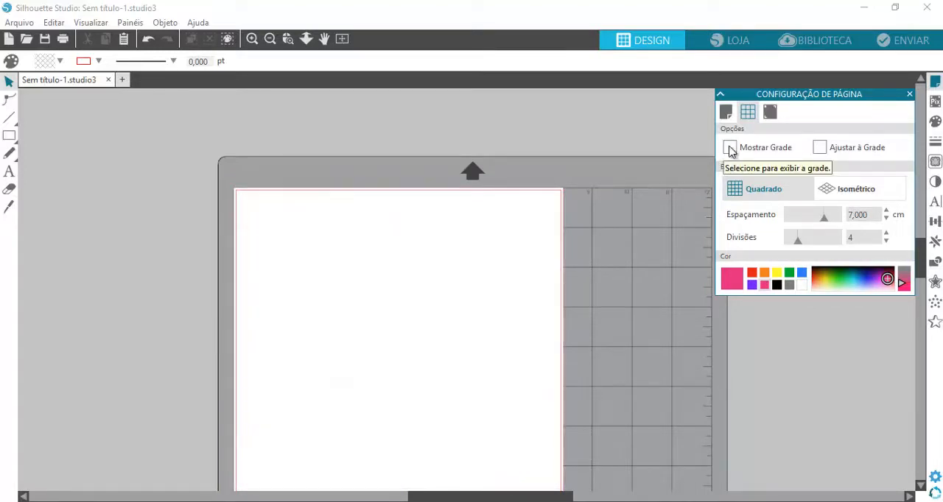
click(769, 112)
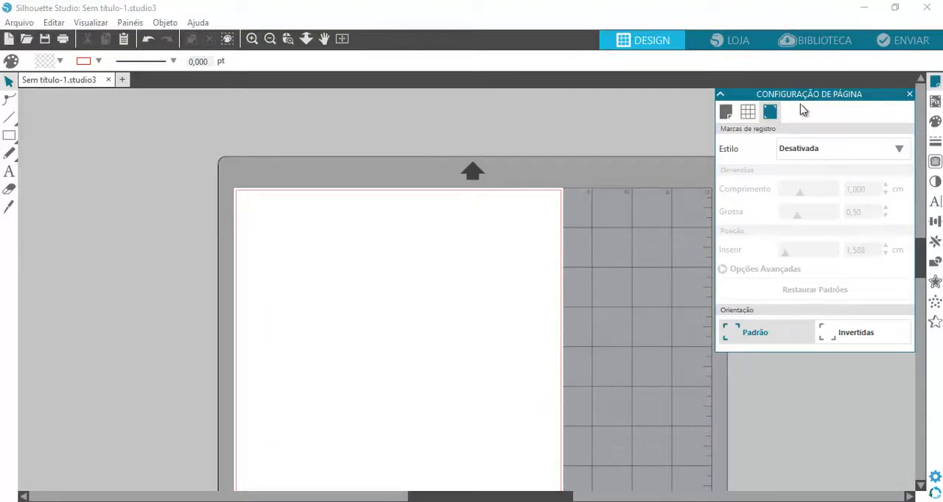
Fit the whole mat in the window, zoom in closely, fit it again, and shift the view so the mat is clear of the page setup settings
click(287, 42)
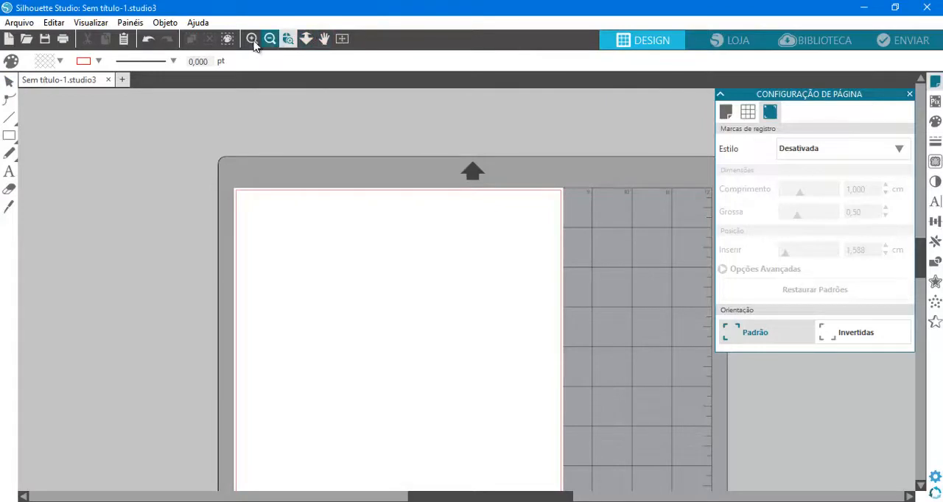
click(343, 40)
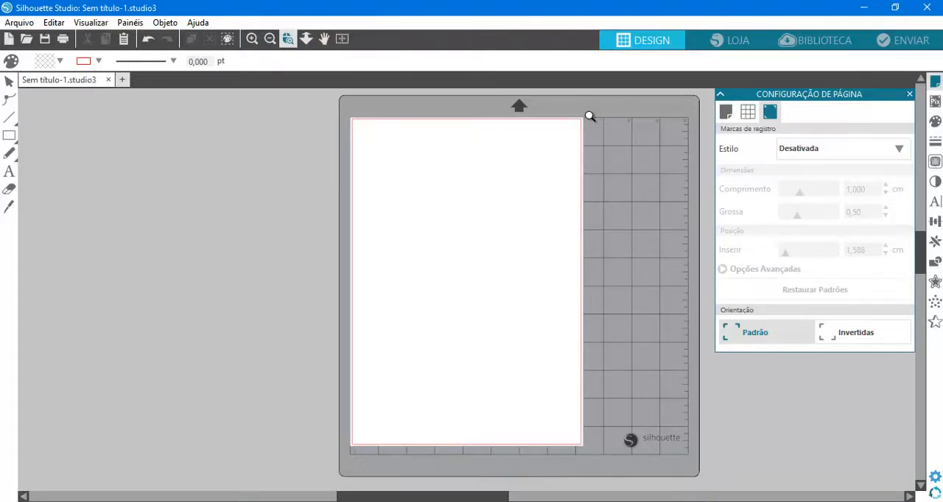
scroll(555, 240, up, 2)
scroll(554, 238, down, 2)
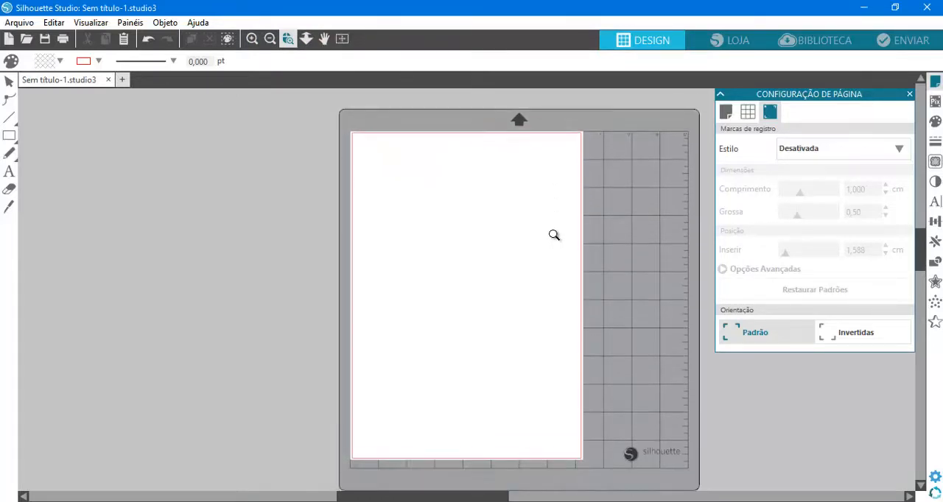
click(253, 41)
click(253, 39)
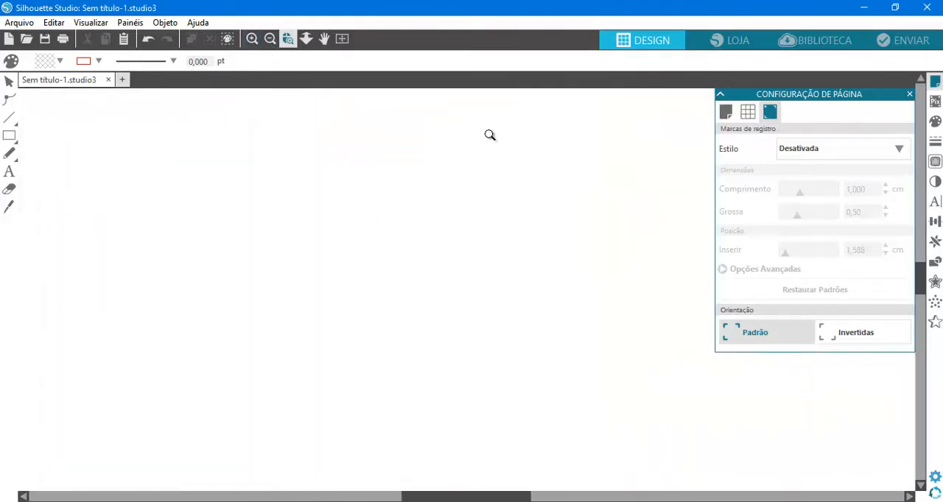
click(341, 39)
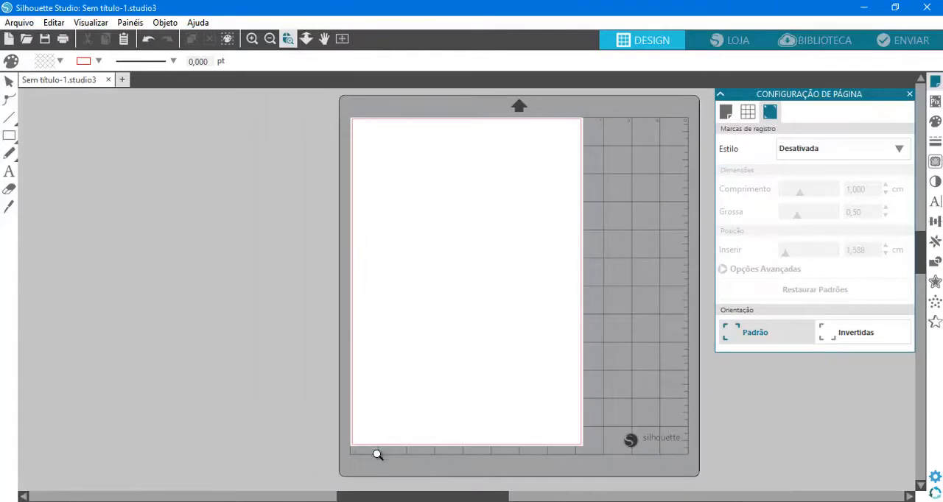
drag(385, 496, 451, 497)
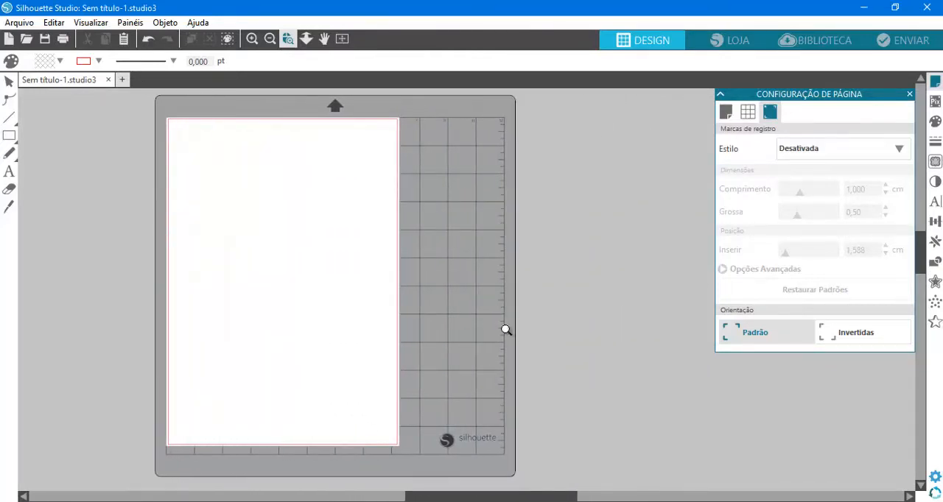